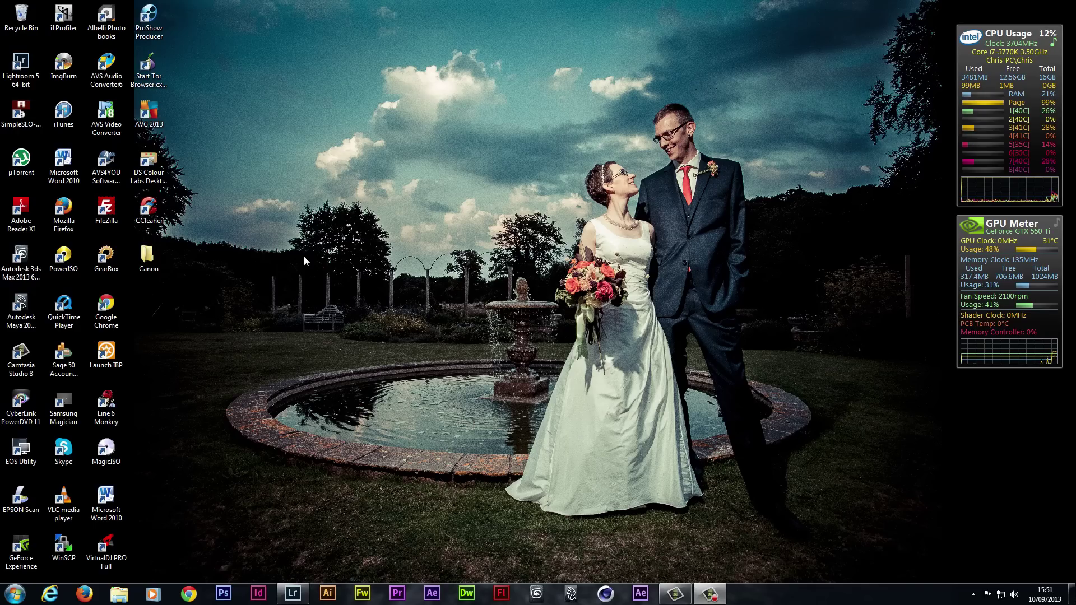
# Convert M10-1537.RAW into numbered DNG frames in the Canon folder using raw2dng.exe, then close the folder
pyautogui.doubleClick(151, 256)
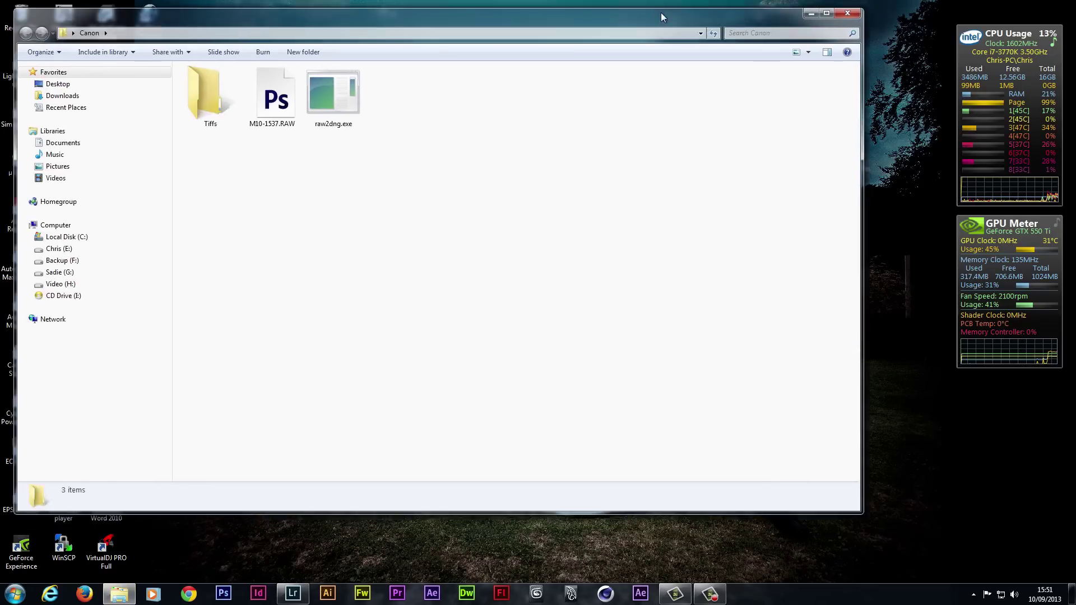
pyautogui.moveTo(661, 17); pyautogui.dragTo(694, 22)
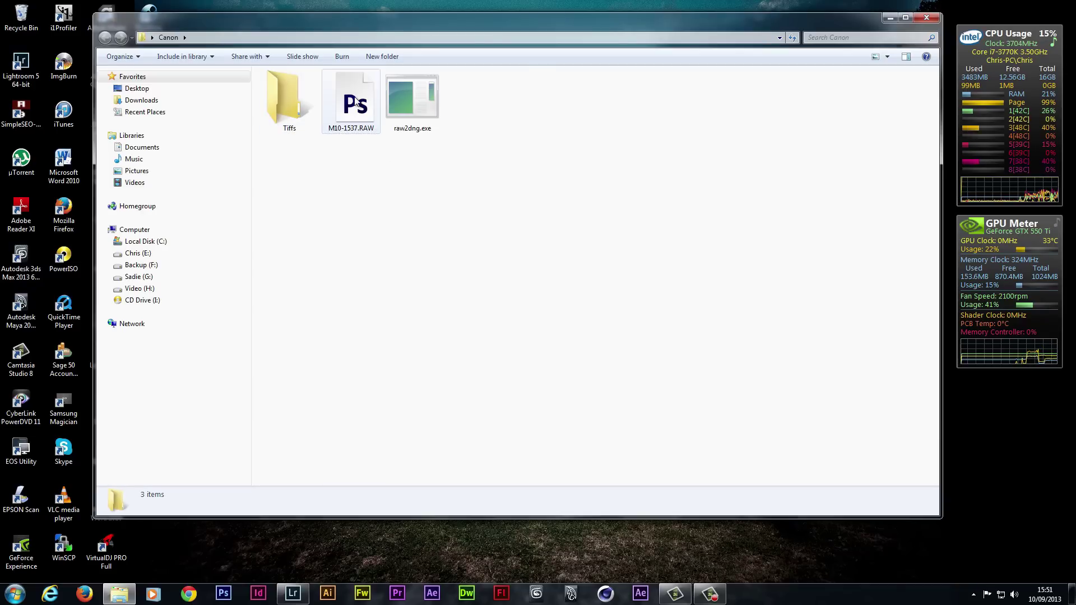
pyautogui.moveTo(356, 102); pyautogui.dragTo(406, 111)
pyautogui.click(569, 308)
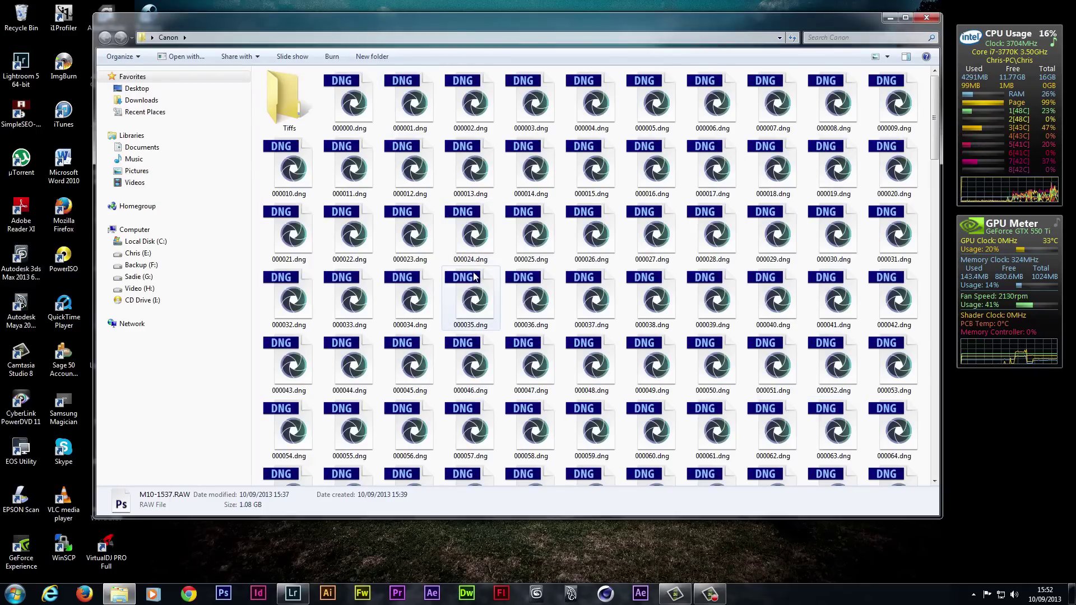
pyautogui.scroll(-3, 519, 265)
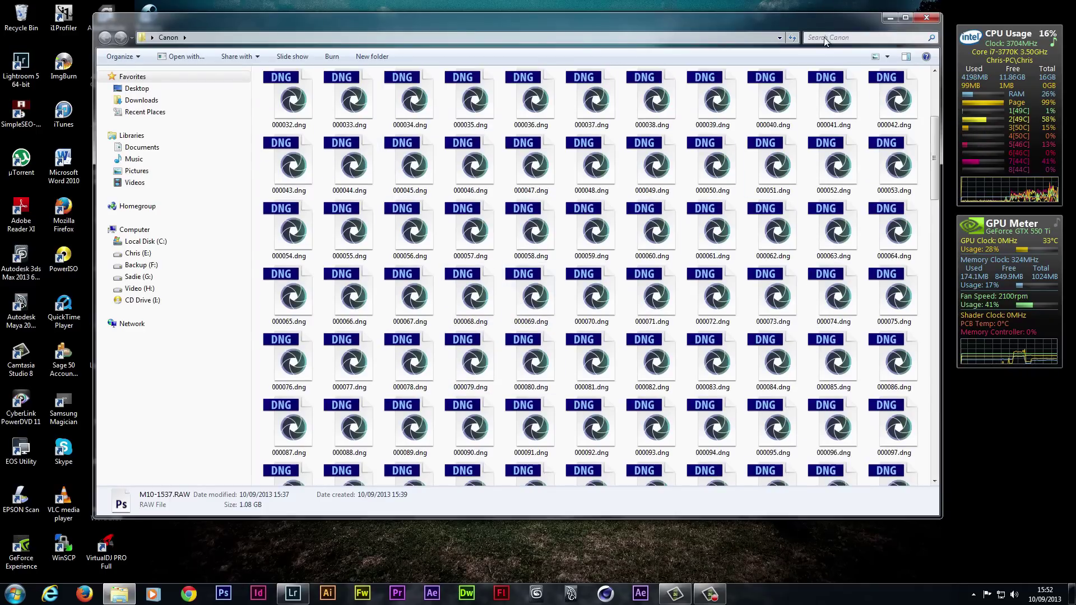
pyautogui.click(927, 18)
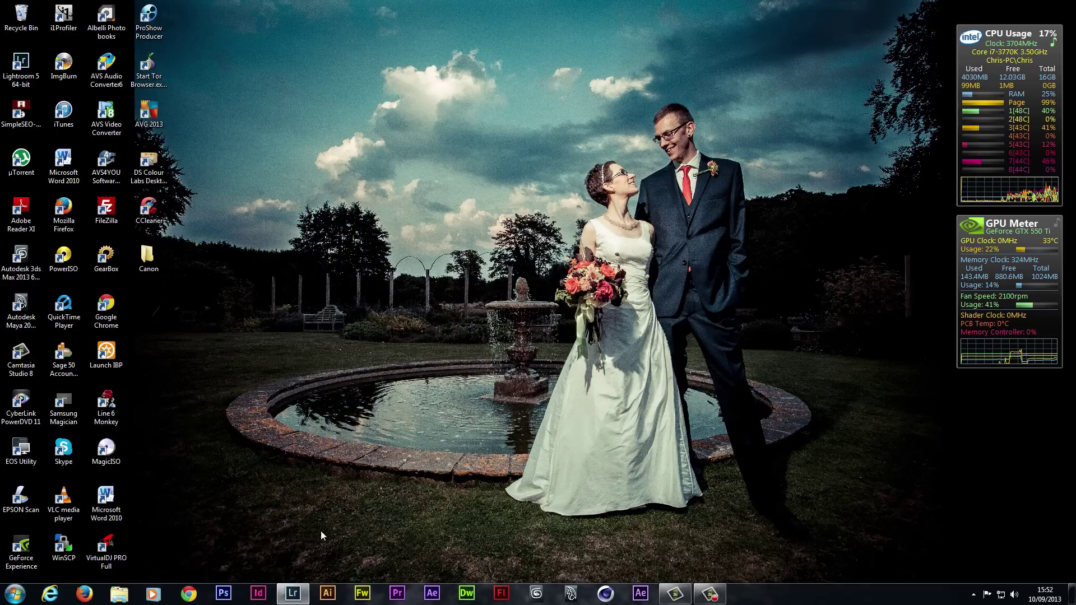
# Switch to Lightroom and display the Raw TEST folder's 801 DNG face frames in the Library grid
pyautogui.click(292, 593)
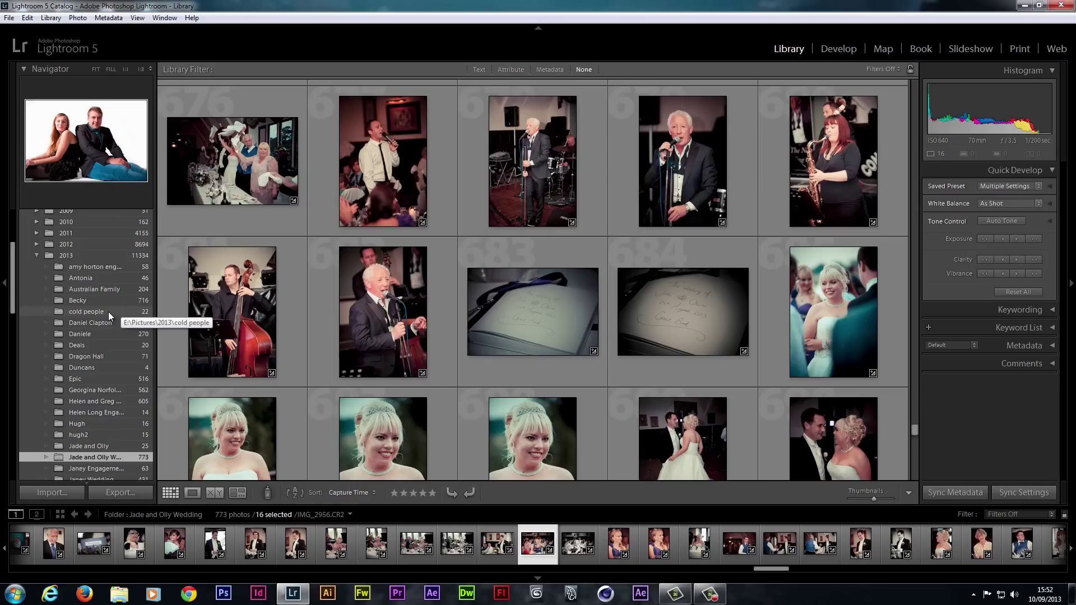
pyautogui.scroll(-4, 103, 321)
pyautogui.scroll(-6, 103, 321)
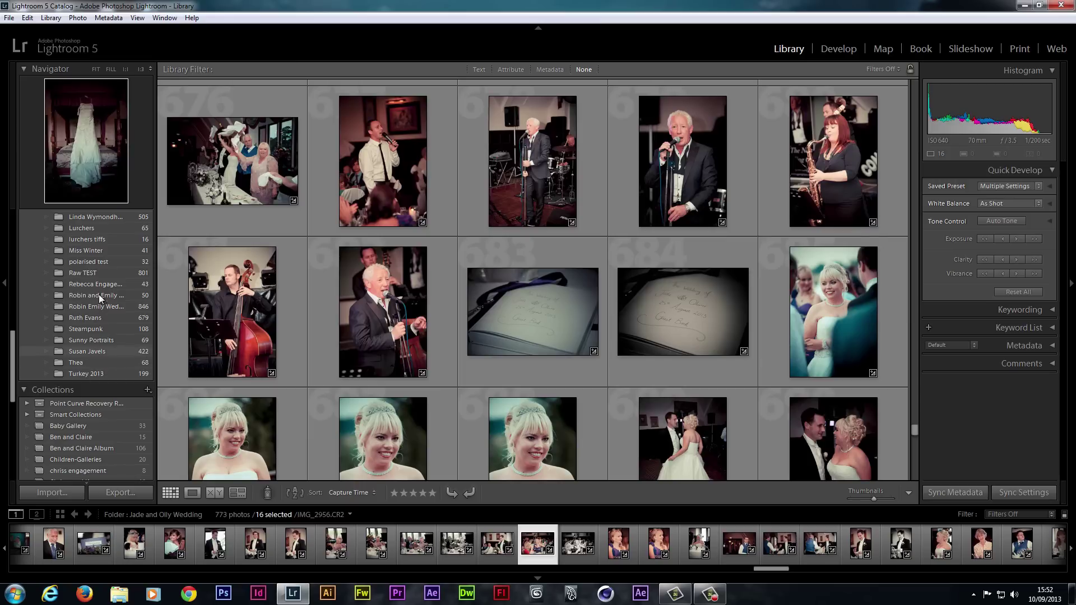
pyautogui.click(84, 272)
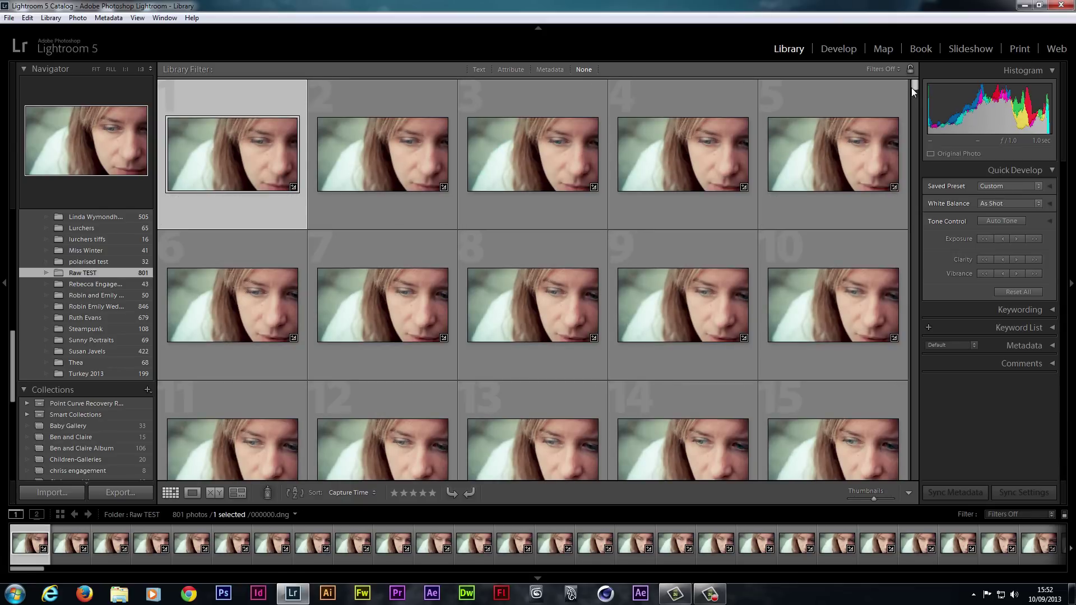
pyautogui.moveTo(914, 85); pyautogui.dragTo(889, 61)
pyautogui.click(9, 18)
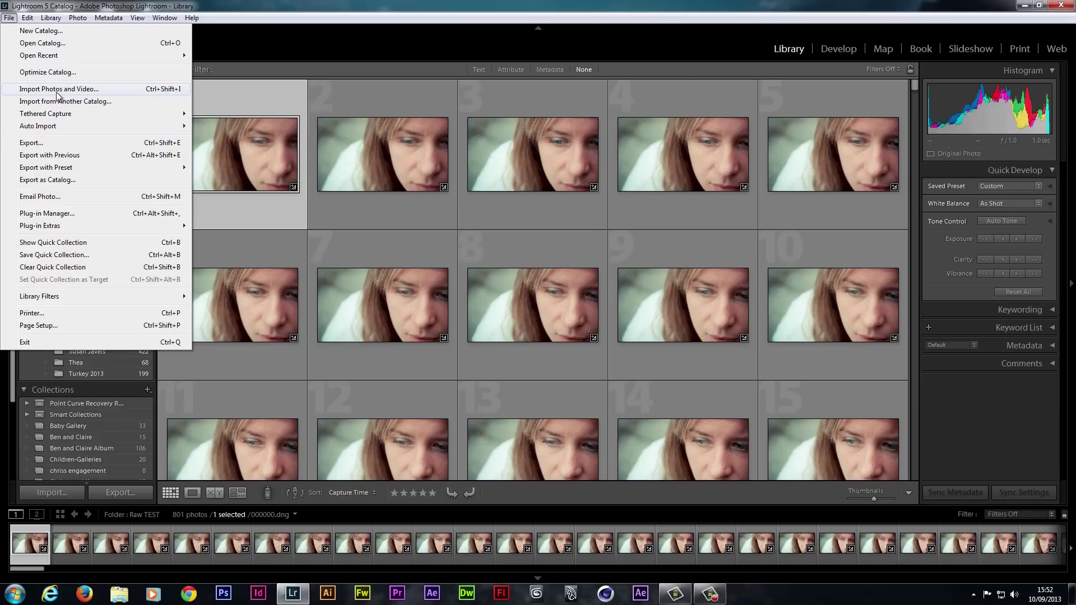
pyautogui.click(92, 386)
# Start an import into the Raw TEST folder from its context menu
pyautogui.rightClick(77, 271)
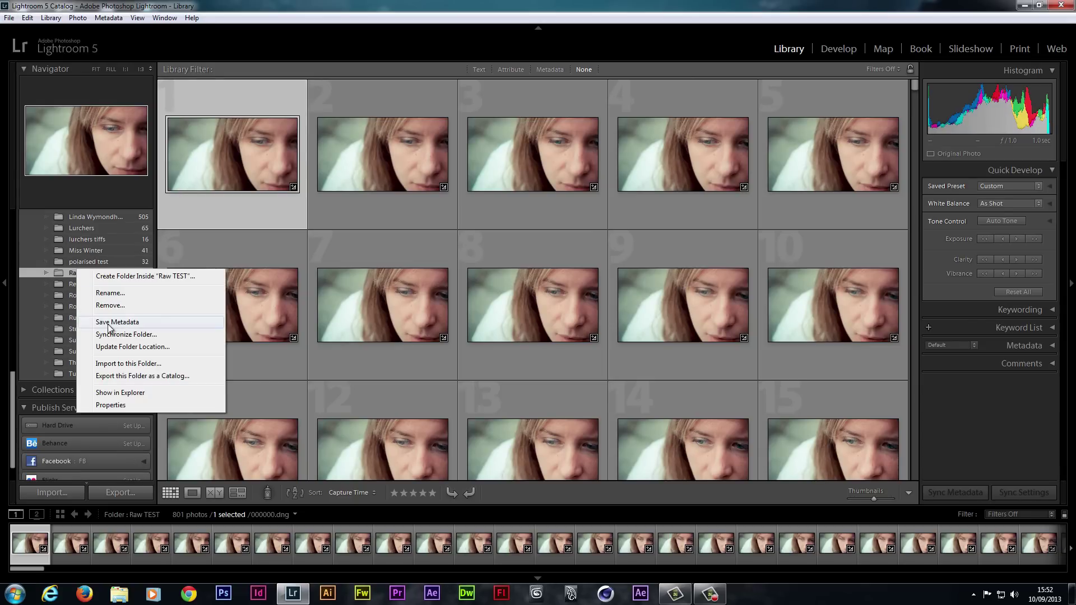
pyautogui.click(114, 364)
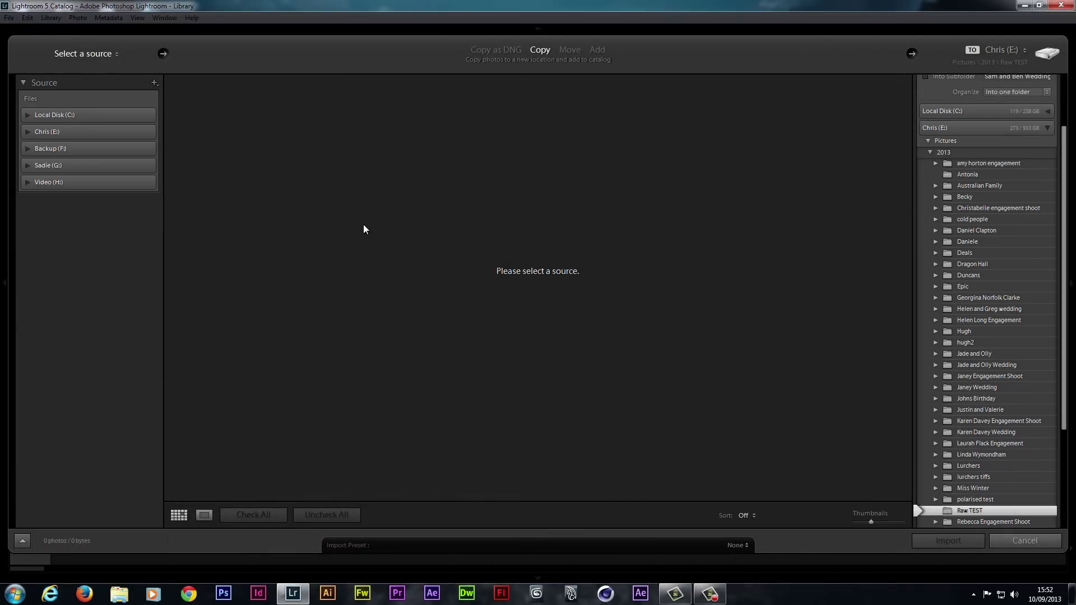
pyautogui.click(28, 131)
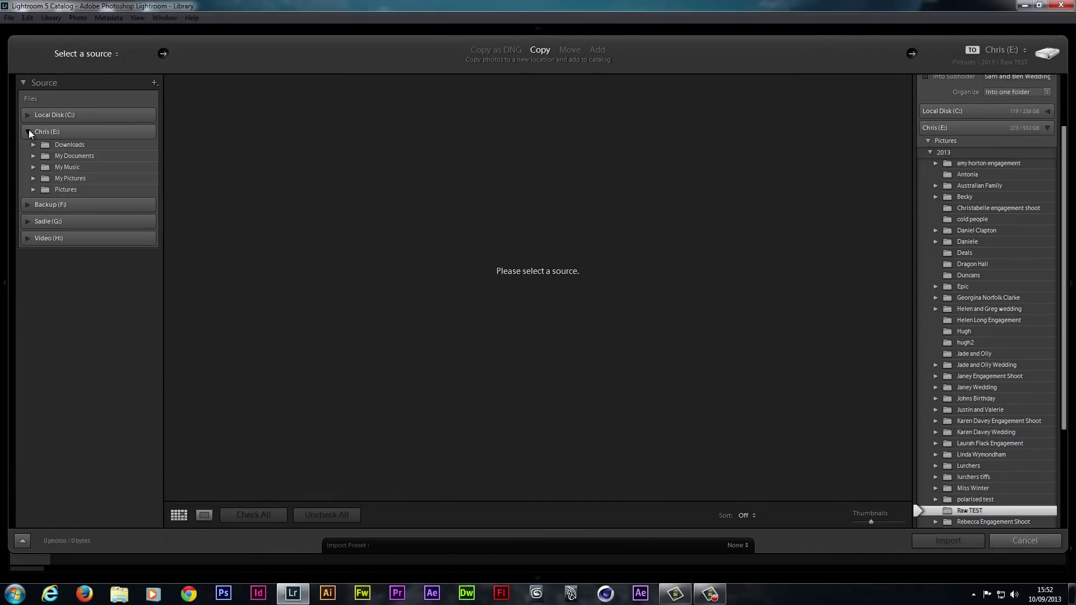
pyautogui.click(32, 193)
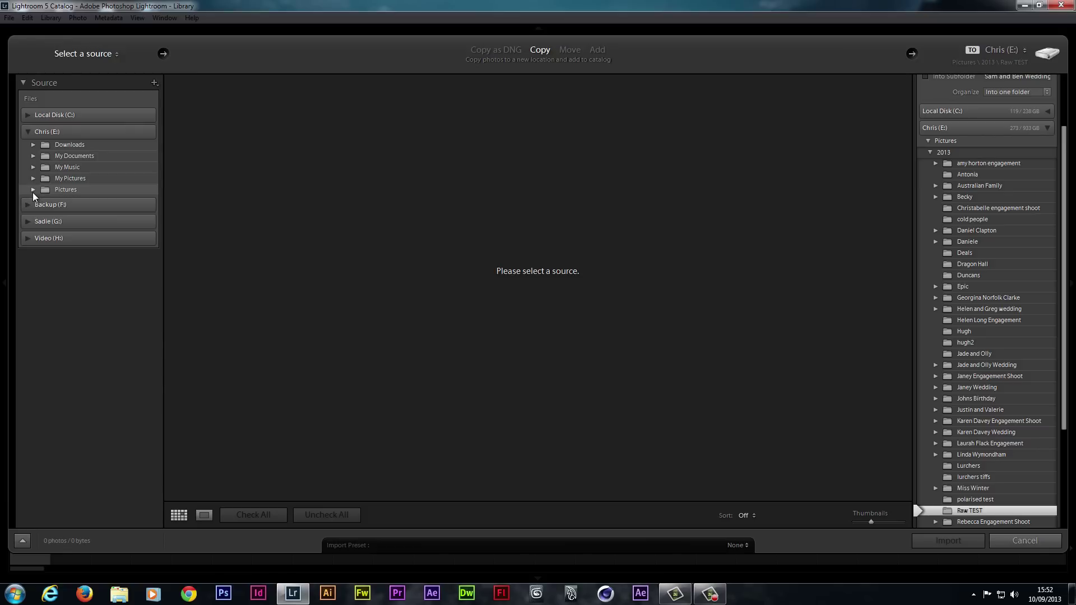
# Choose Local Disk (C:) > Users > Desktop > Canon as the import source, listing 322 DNG frames
pyautogui.click(27, 115)
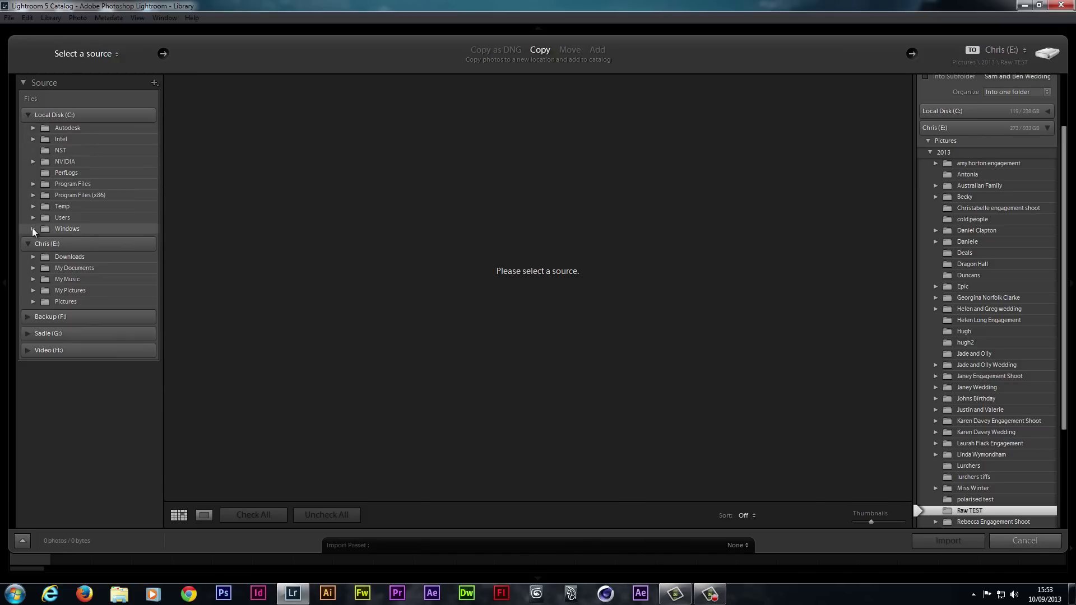
pyautogui.click(33, 229)
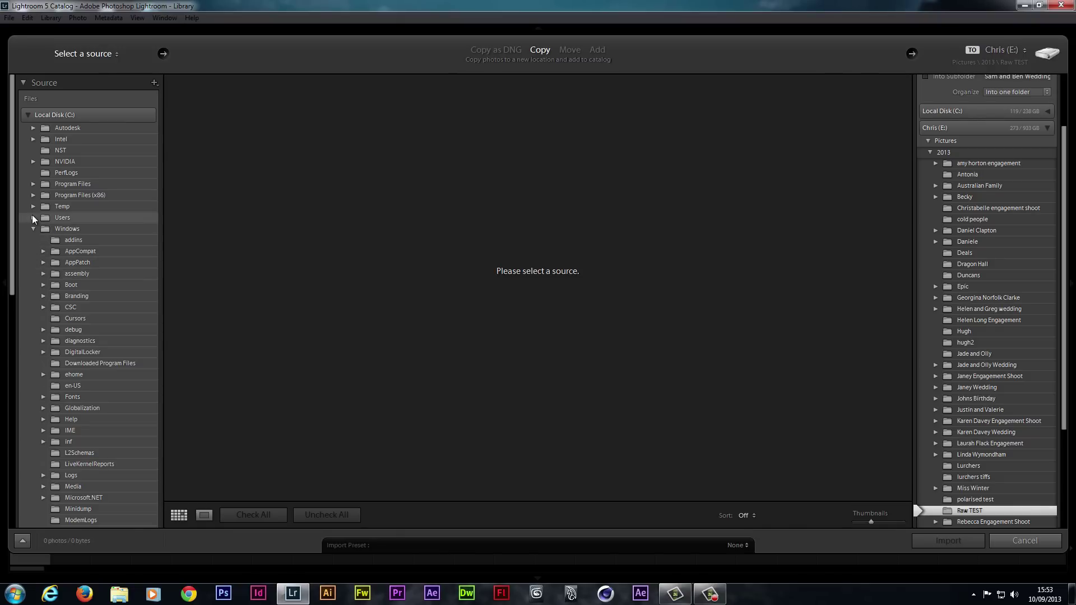
pyautogui.click(32, 217)
pyautogui.click(43, 229)
pyautogui.click(52, 251)
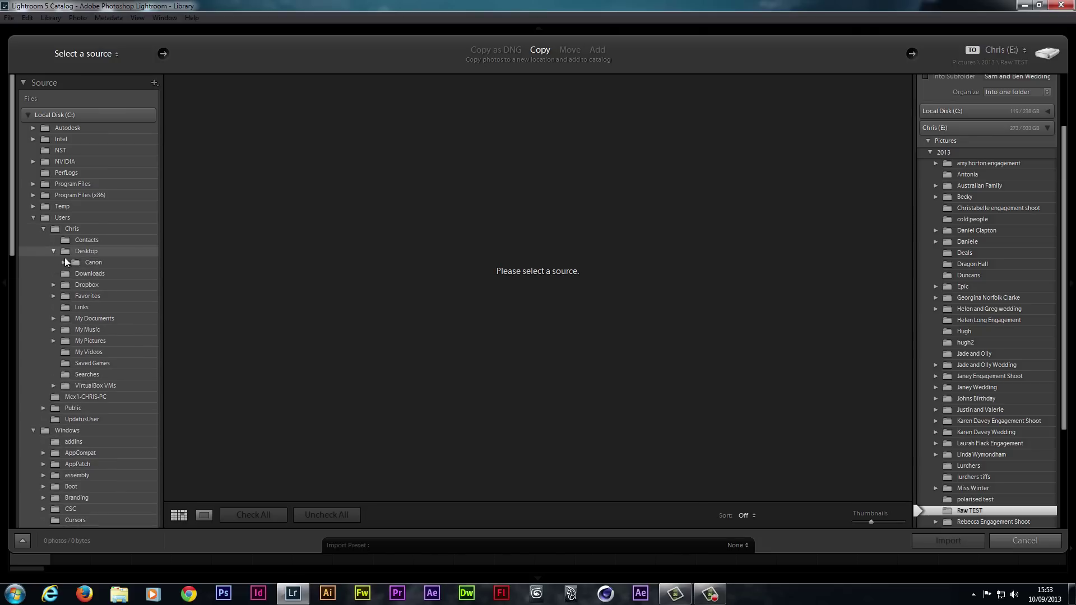
pyautogui.click(63, 262)
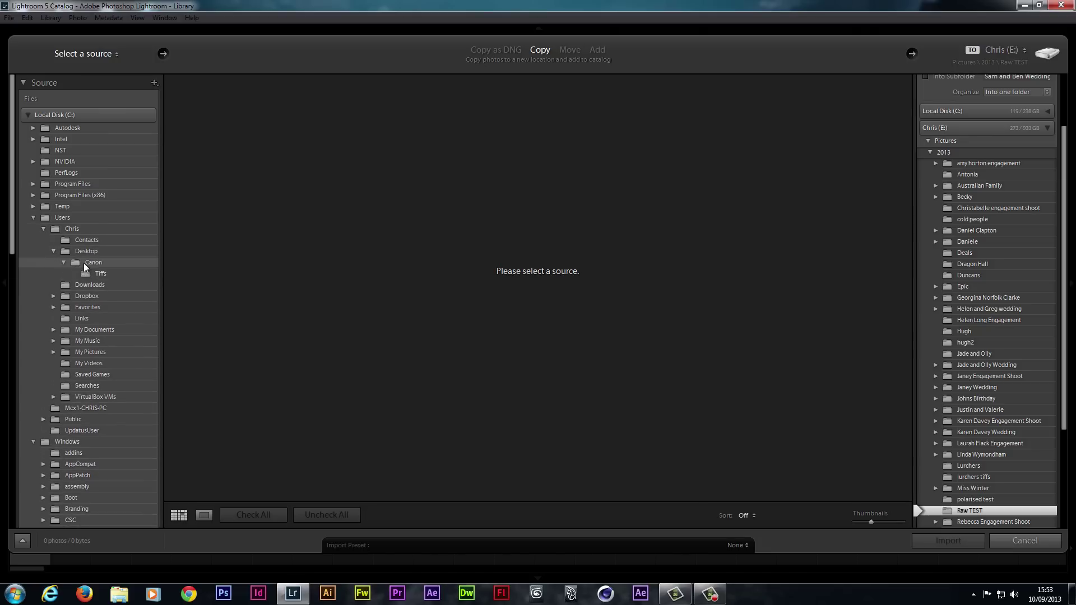
pyautogui.click(82, 264)
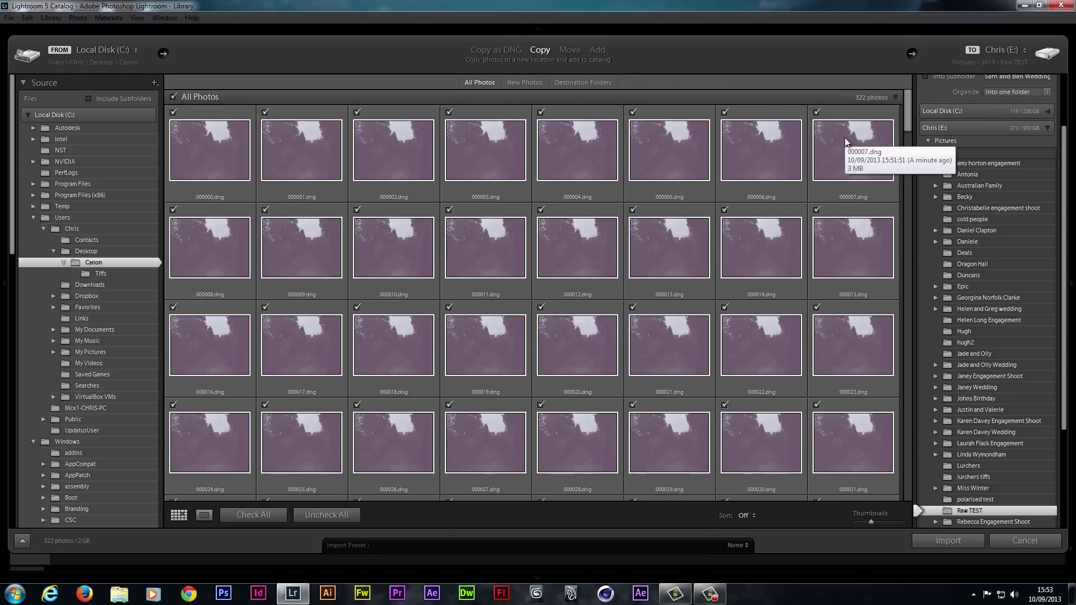
pyautogui.moveTo(908, 119)
pyautogui.mouseDown()
pyautogui.moveTo(903, 237)
pyautogui.moveTo(914, 115)
pyautogui.moveTo(909, 125)
pyautogui.mouseUp()
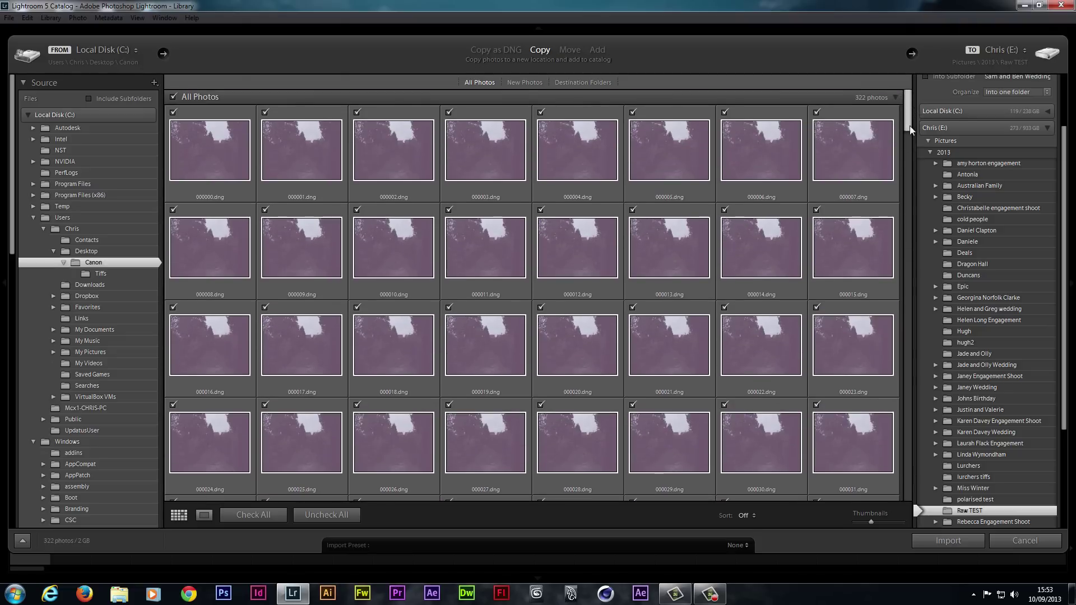
# Copy the 321 DNG frames into Raw TEST and dismiss the Import Results report about the RAW file
pyautogui.click(947, 541)
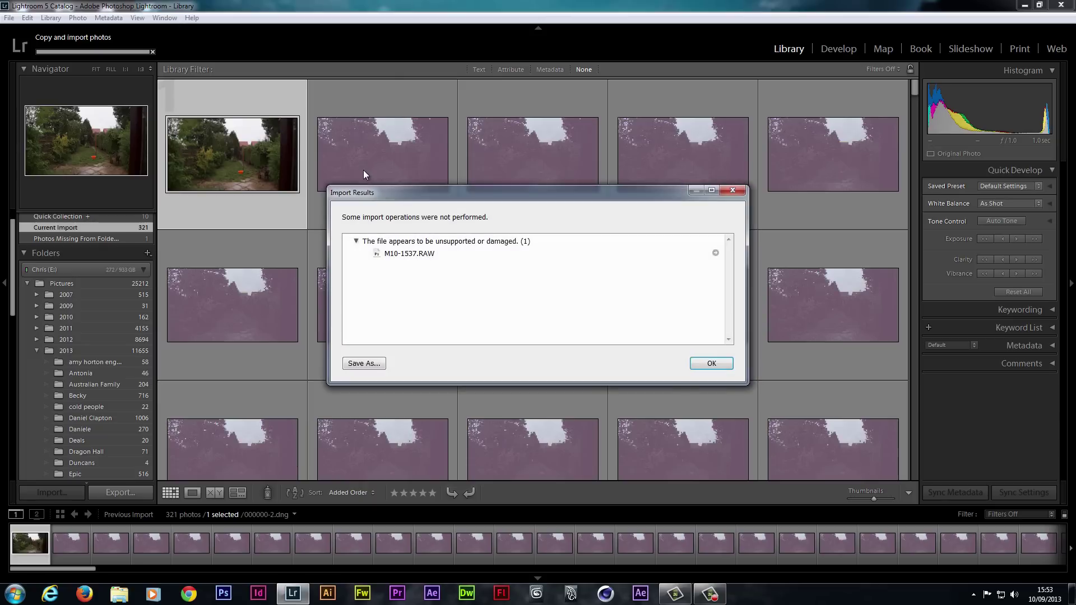
pyautogui.click(726, 365)
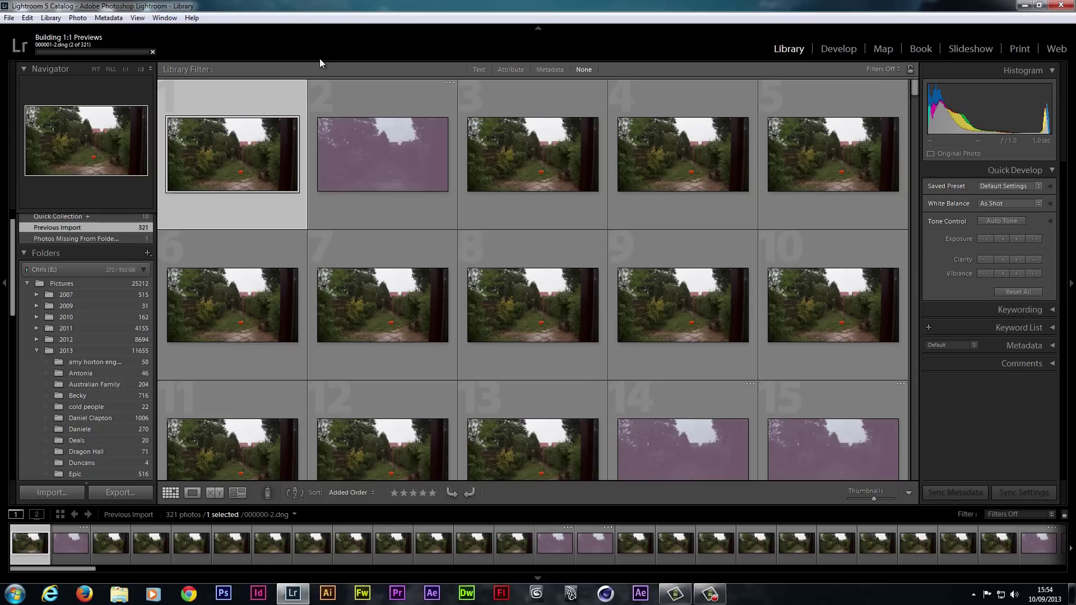
# Open the first garden frame in Develop and set its white balance to Daylight (Temp 5500, Tint +10)
pyautogui.doubleClick(227, 136)
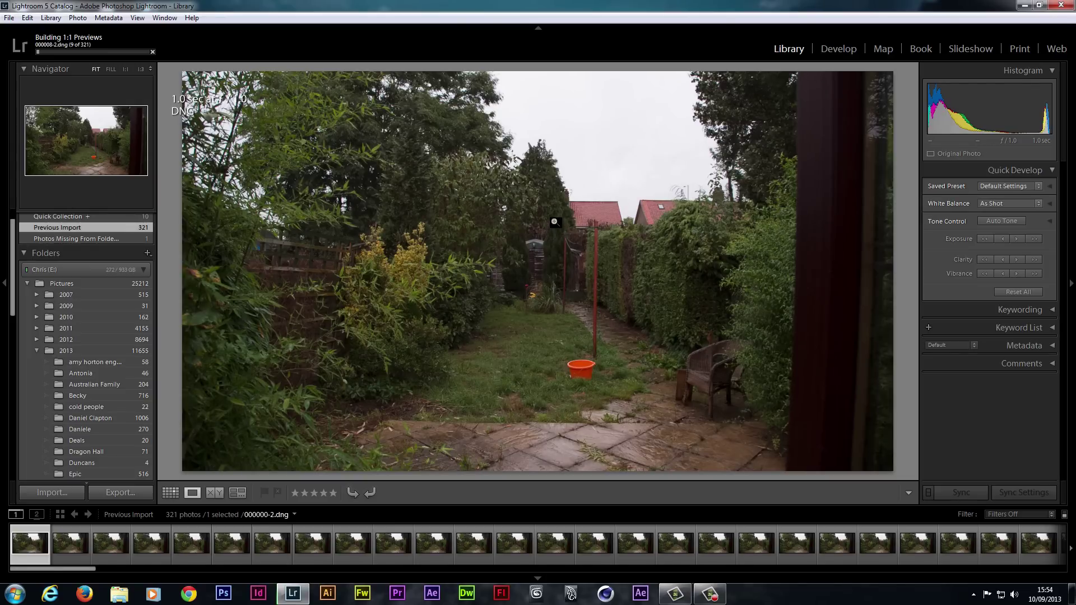
pyautogui.click(839, 49)
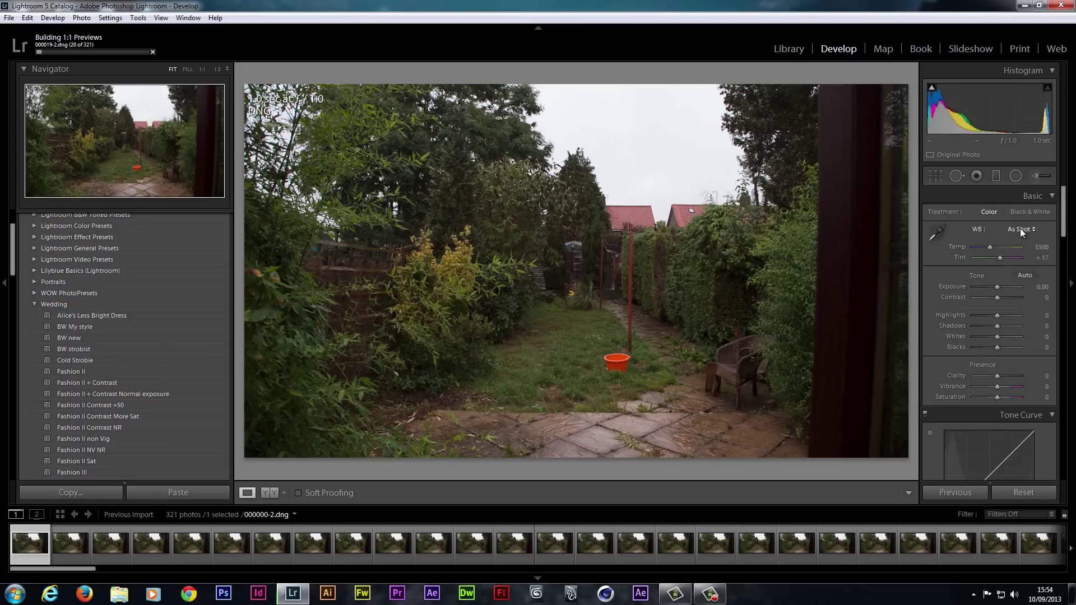
pyautogui.click(1019, 229)
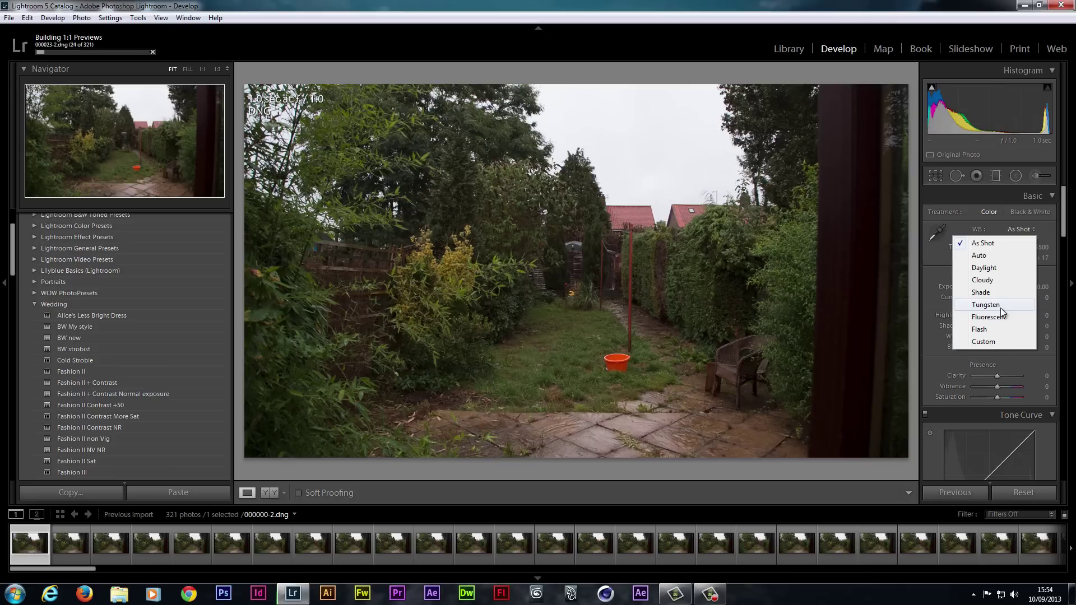
pyautogui.click(992, 269)
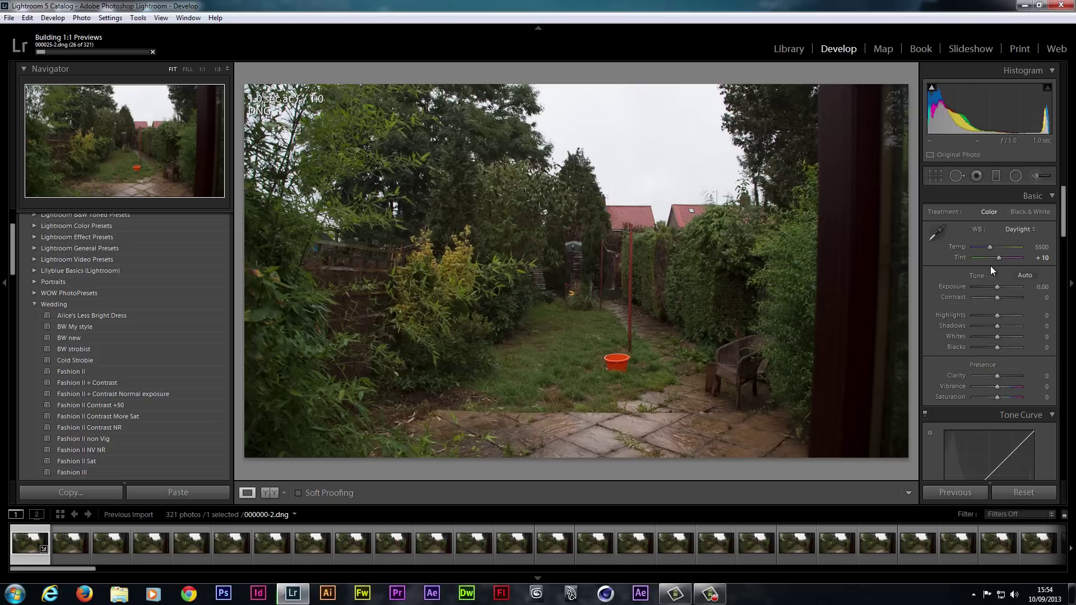
# Adjust the garden frame to Tint 0, Exposure +1.19 and Clarity −14 in the Basic panel
pyautogui.moveTo(998, 258); pyautogui.dragTo(997, 258)
pyautogui.moveTo(994, 287); pyautogui.dragTo(949, 286)
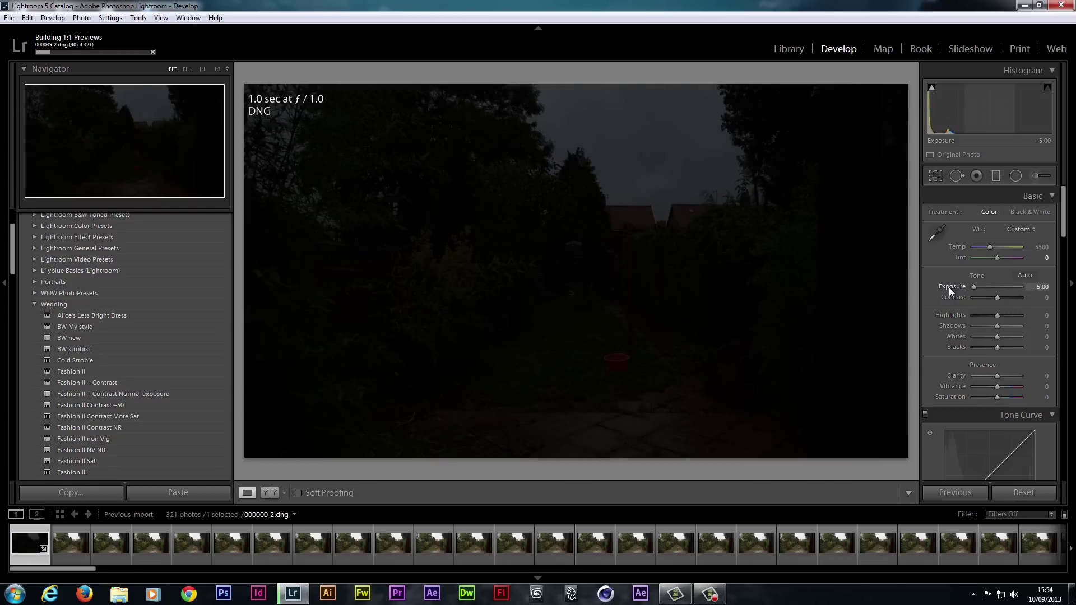
pyautogui.moveTo(949, 287); pyautogui.dragTo(1006, 297)
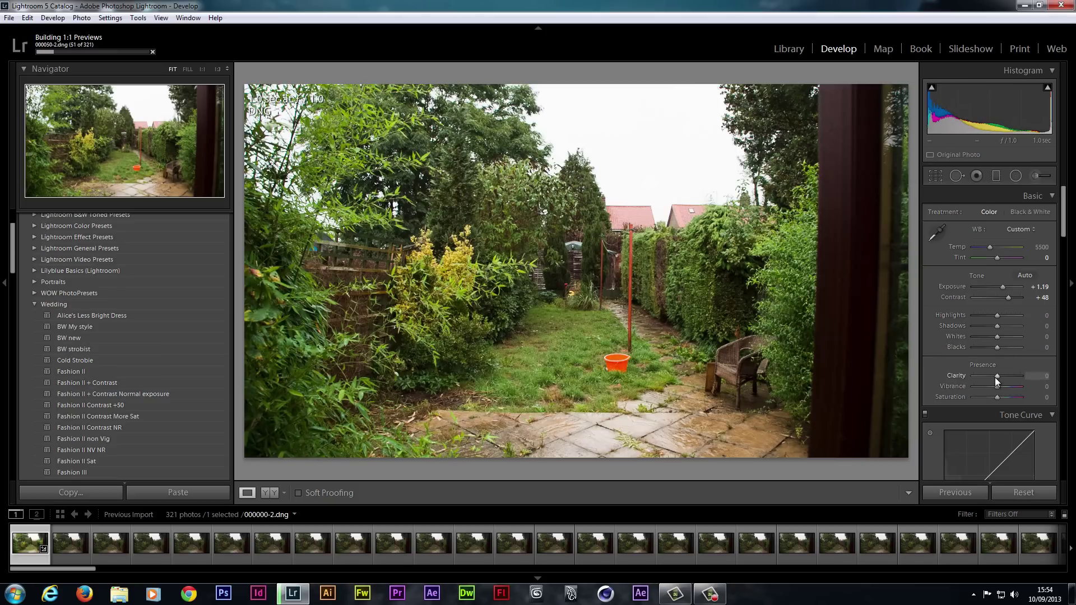
pyautogui.moveTo(1003, 376); pyautogui.dragTo(1005, 376)
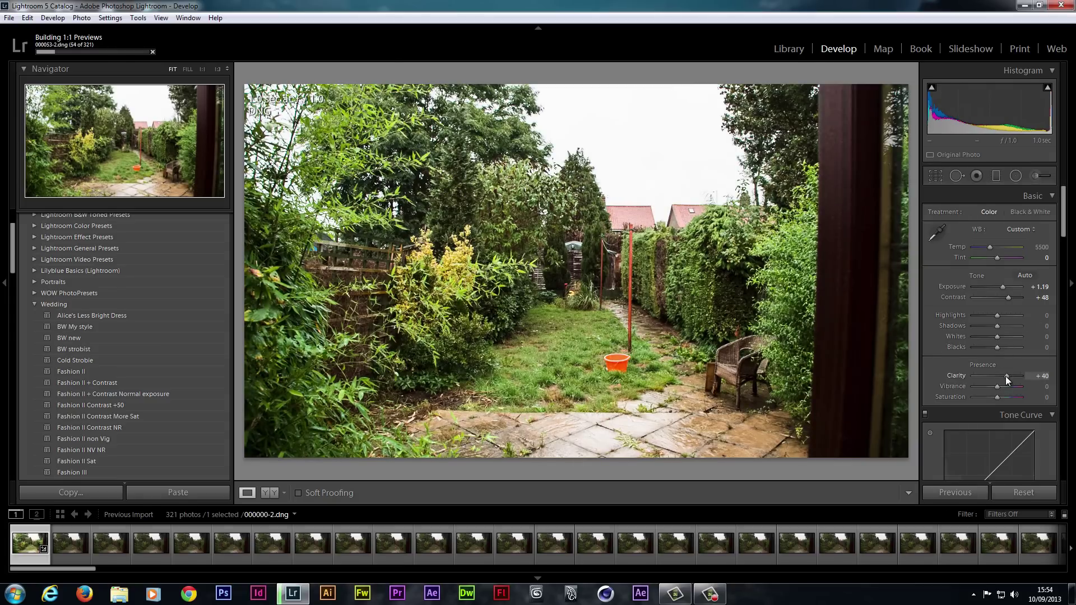
pyautogui.click(991, 376)
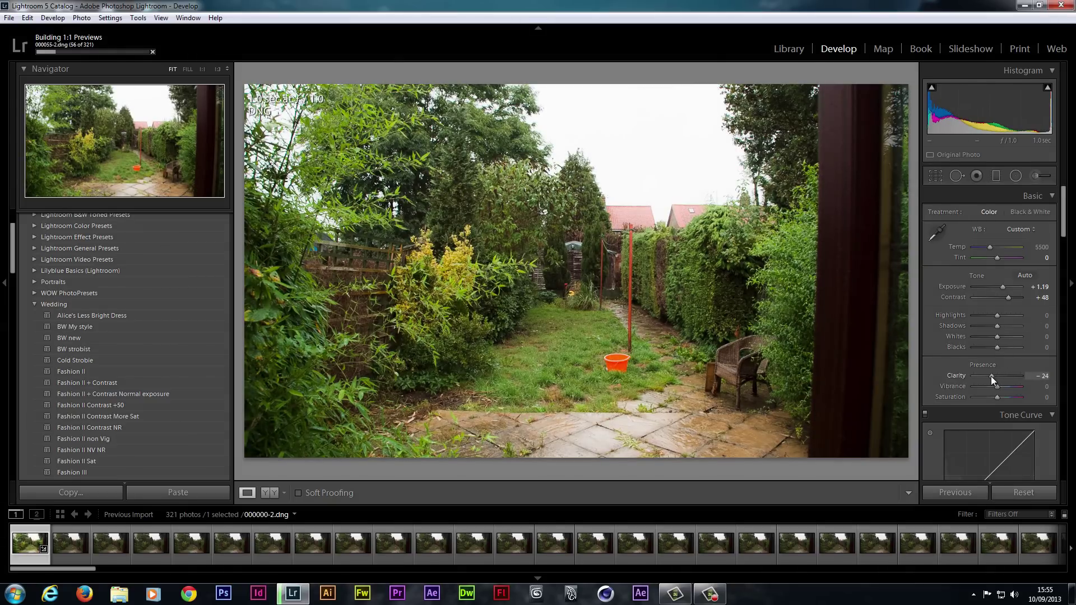
pyautogui.moveTo(992, 376); pyautogui.dragTo(993, 376)
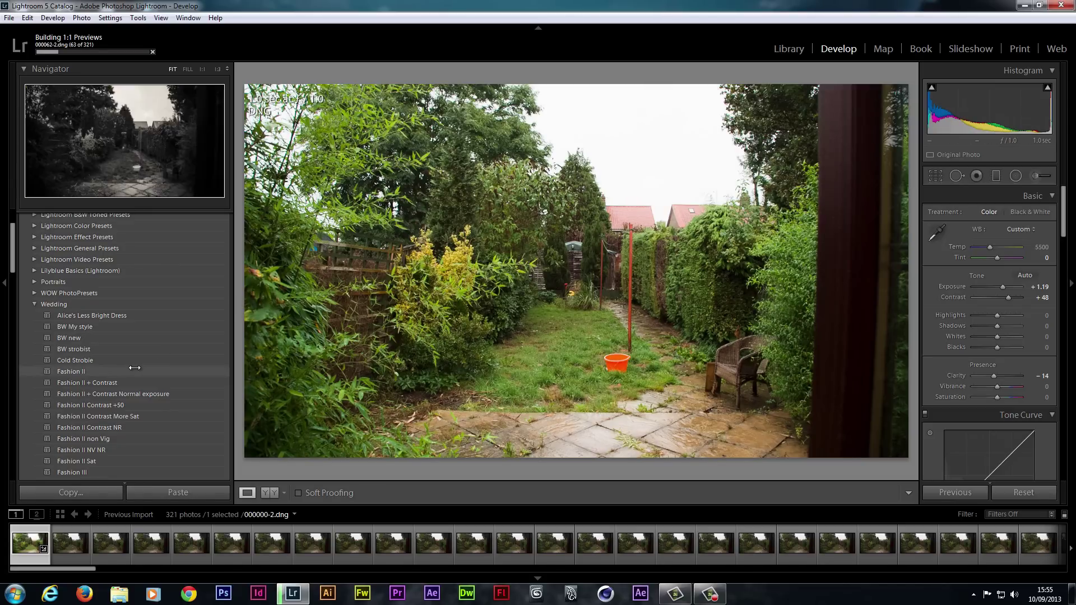
# Apply the Fashion II + Contrast preset and lower the Detail panel's Sharpening Amount
pyautogui.click(80, 382)
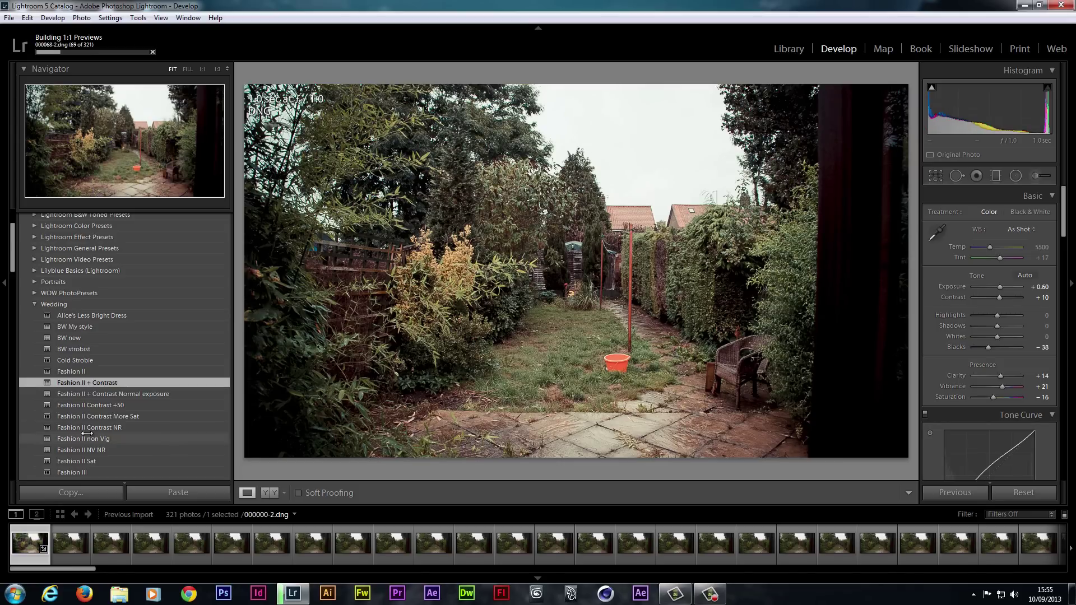
pyautogui.scroll(-5, 87, 433)
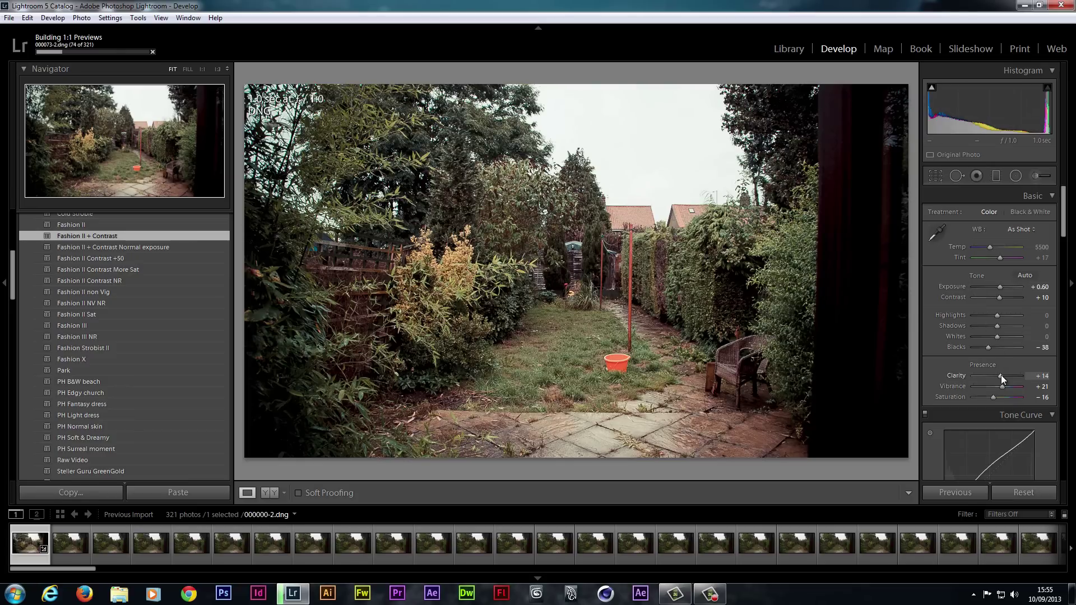
pyautogui.scroll(-10, 1001, 375)
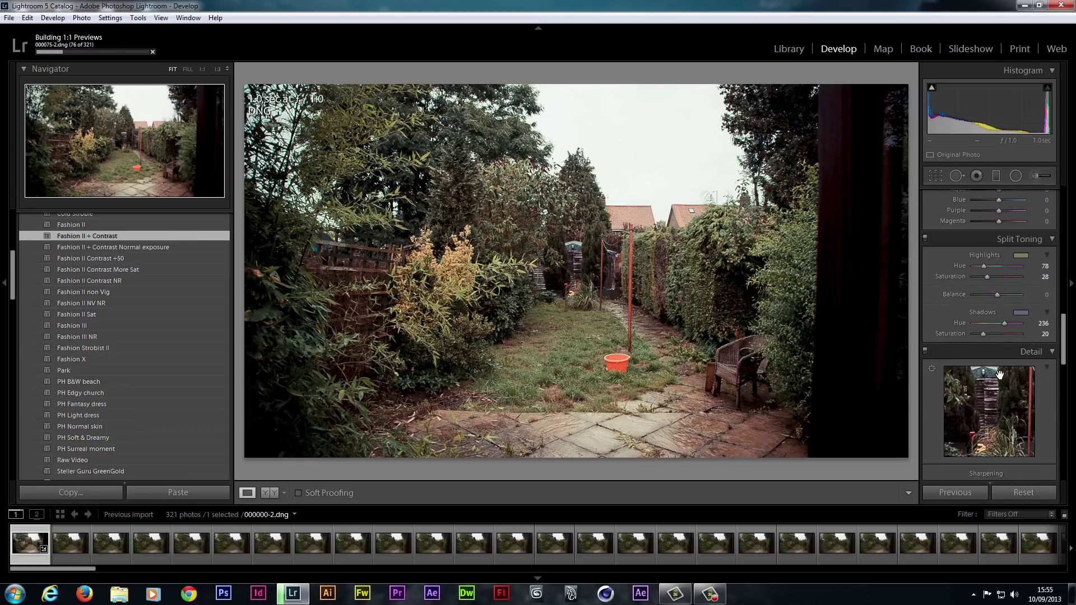
pyautogui.scroll(-4, 1000, 375)
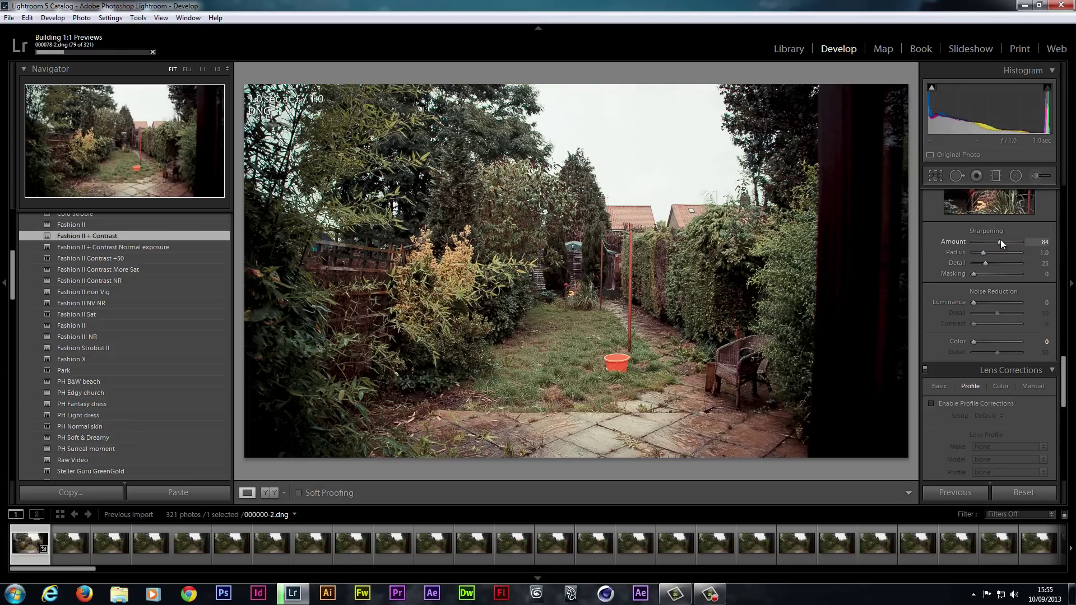
pyautogui.moveTo(999, 241); pyautogui.dragTo(986, 241)
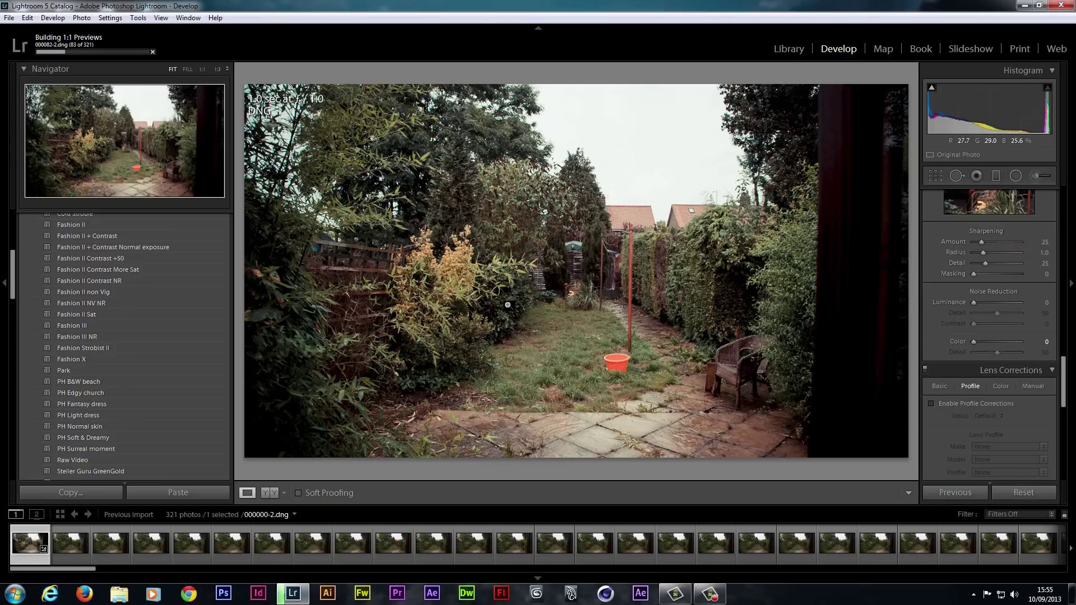
# Return to the Library grid showing all 321 imported garden frames as thumbnails
pyautogui.click(787, 49)
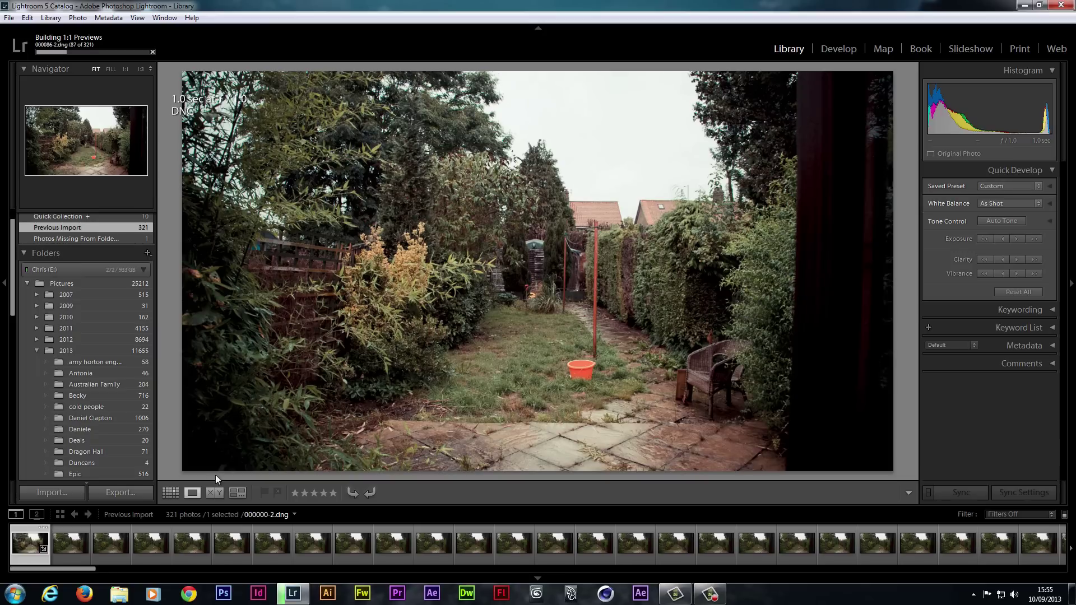
pyautogui.click(170, 492)
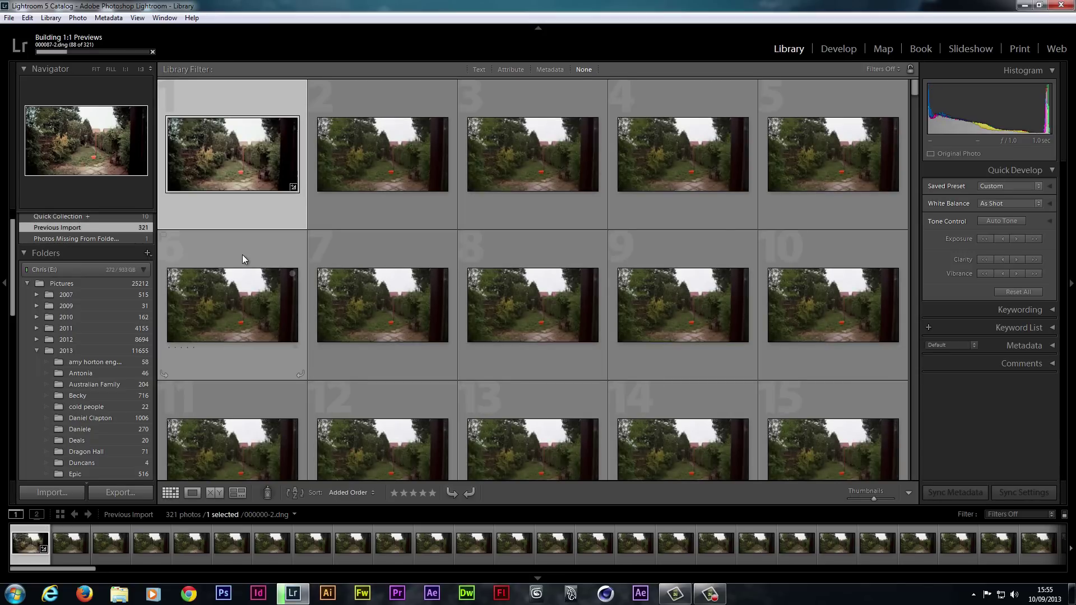
pyautogui.scroll(-6, 245, 255)
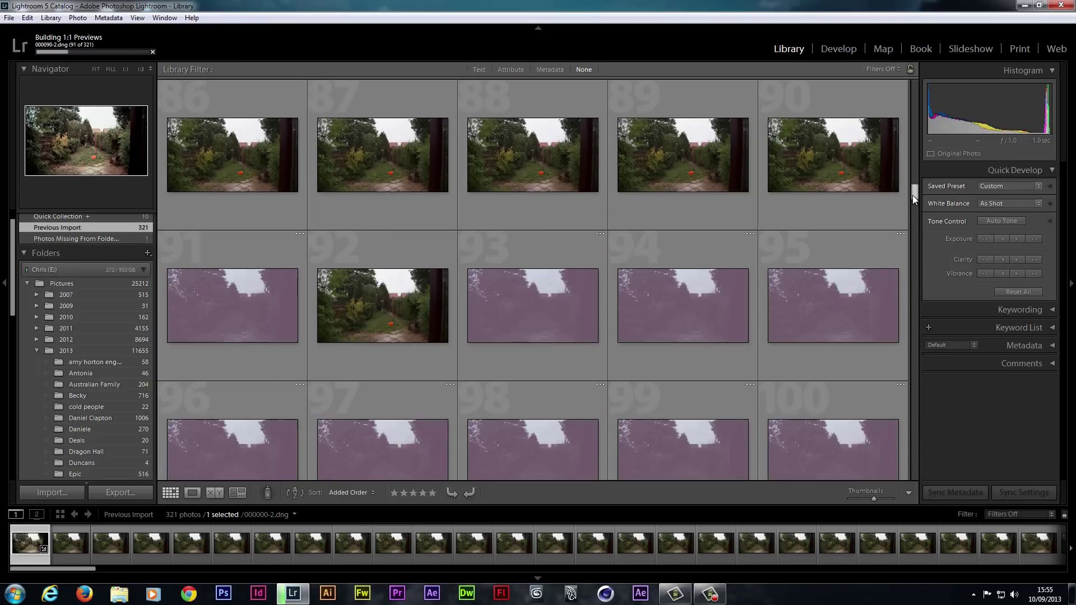
pyautogui.moveTo(912, 200); pyautogui.dragTo(917, 294)
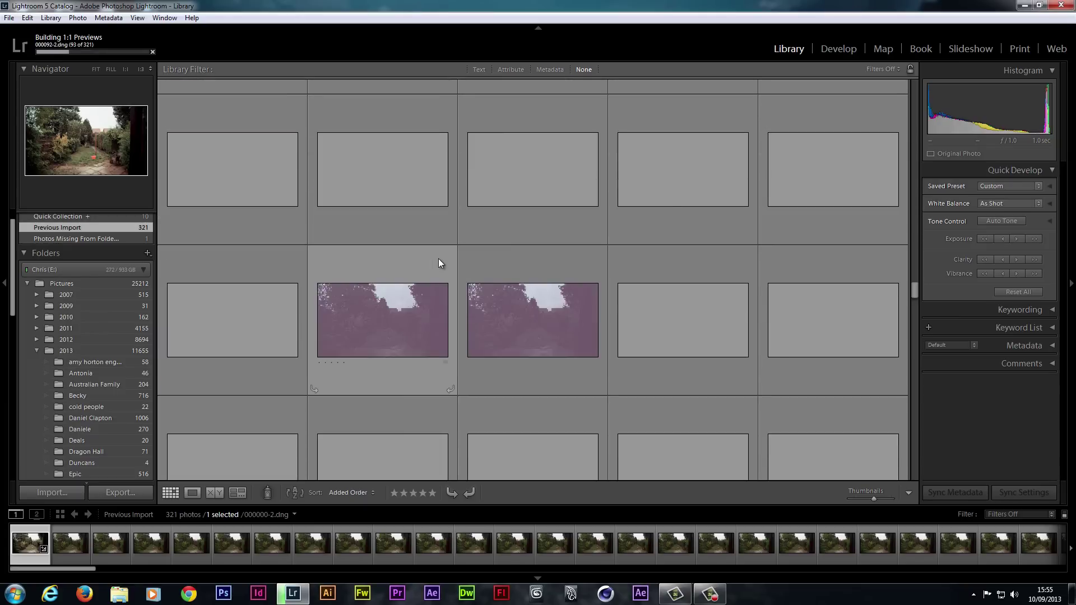
pyautogui.scroll(-5, 440, 262)
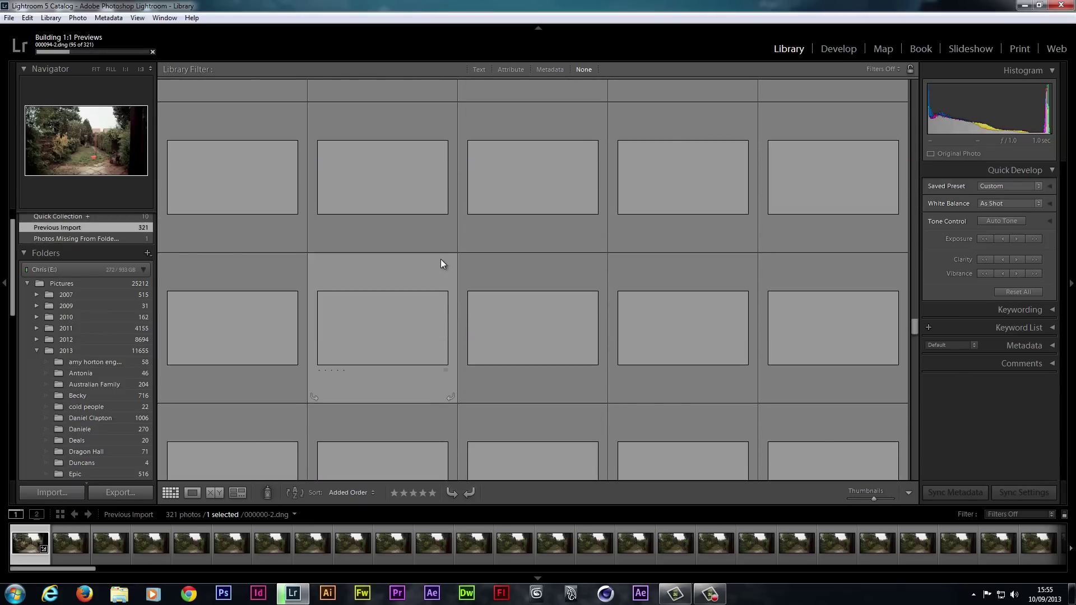
pyautogui.scroll(-3, 440, 259)
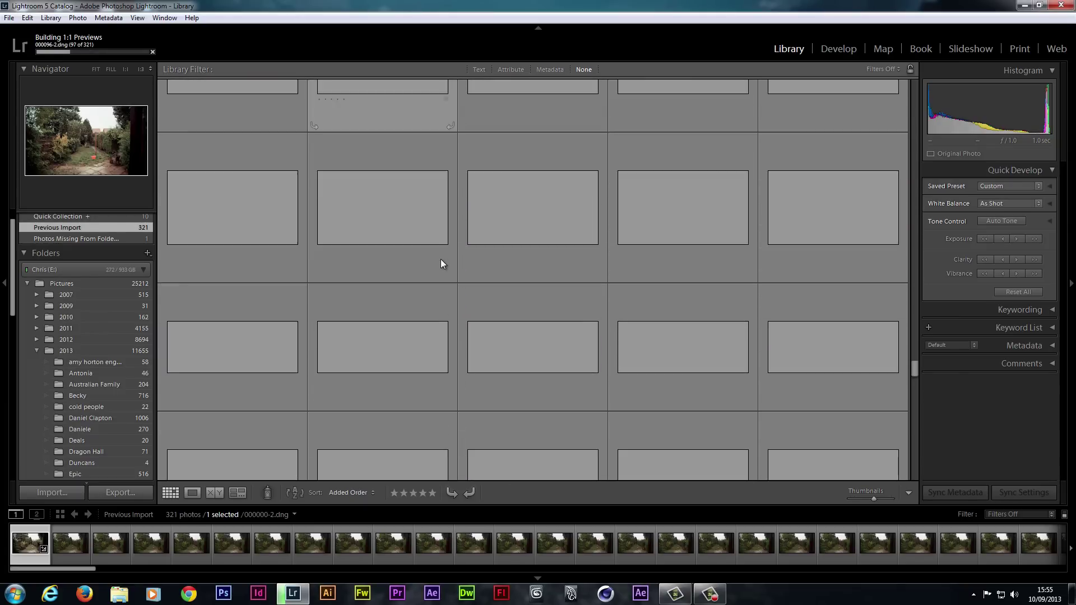
pyautogui.scroll(-2, 440, 259)
pyautogui.scroll(-5, 102, 400)
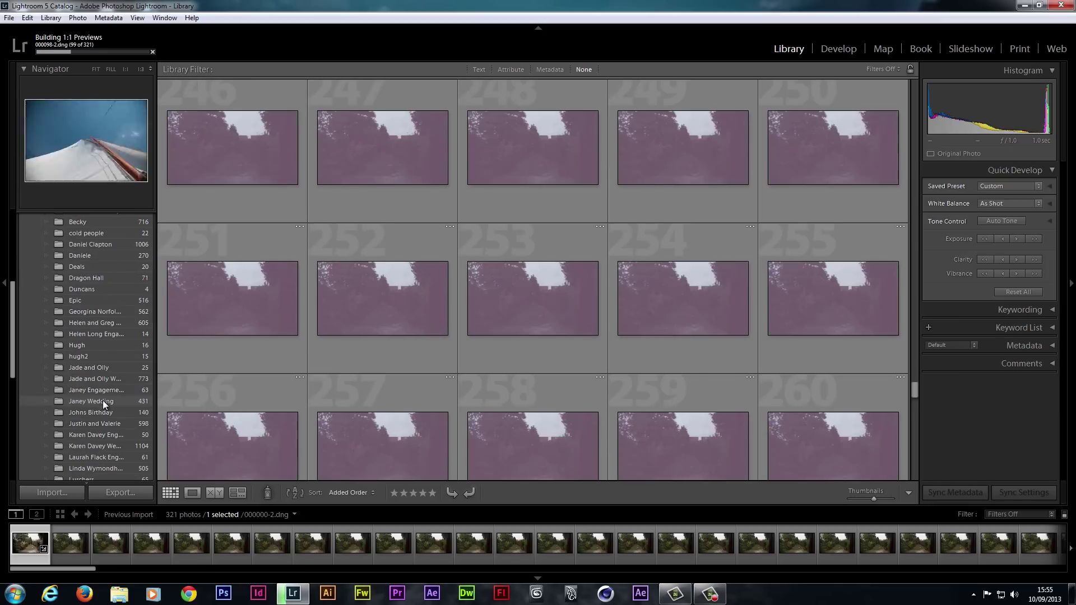
pyautogui.scroll(-3, 102, 400)
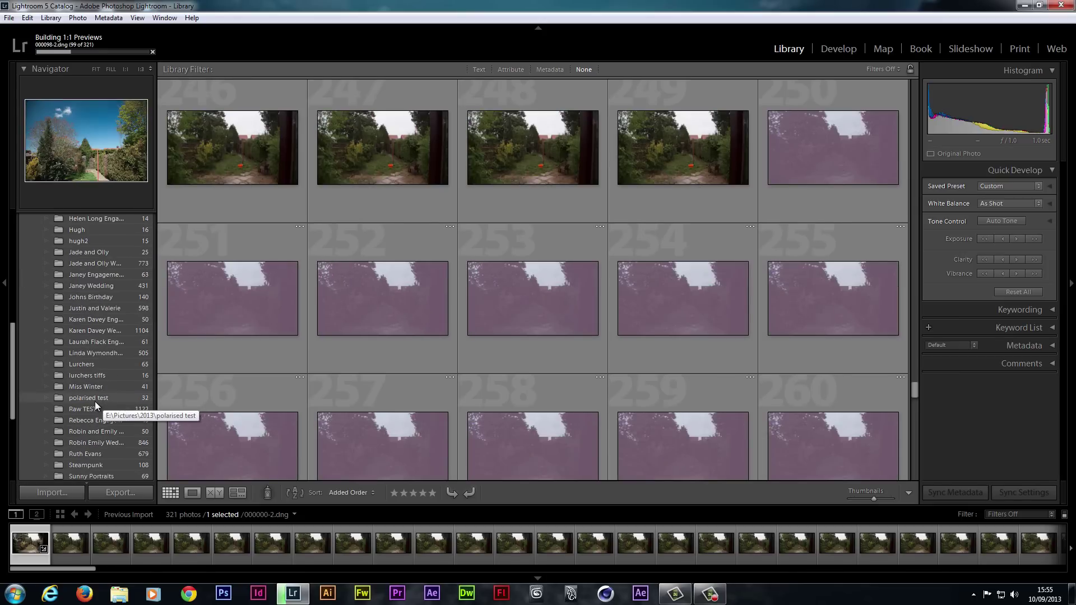
# Show all 1122 photos of the Raw TEST folder with the grid scrolled back to the top
pyautogui.click(90, 407)
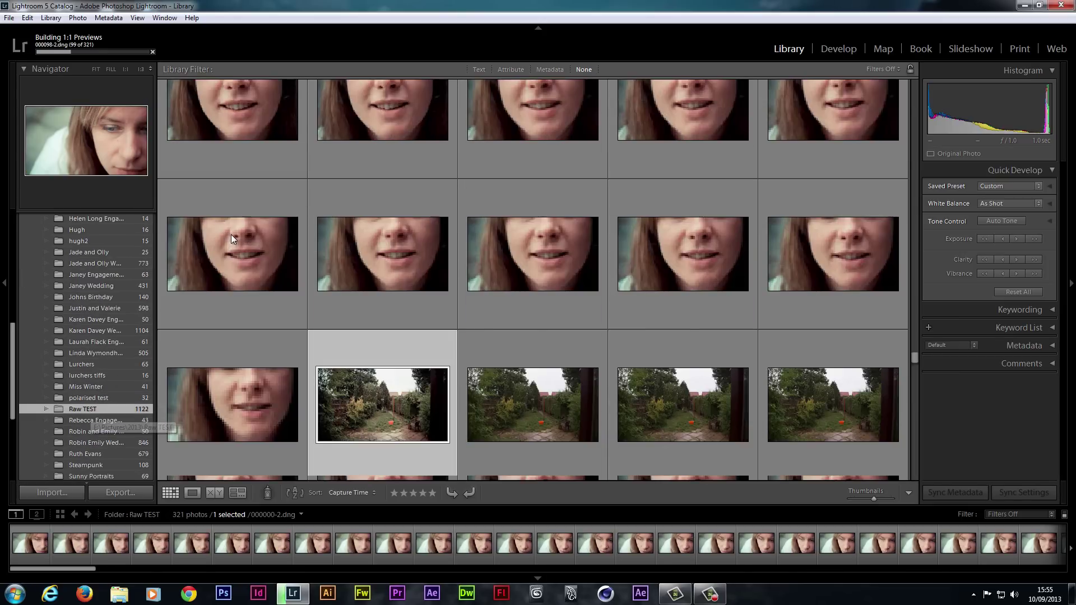
pyautogui.scroll(3, 231, 234)
pyautogui.scroll(5, 230, 232)
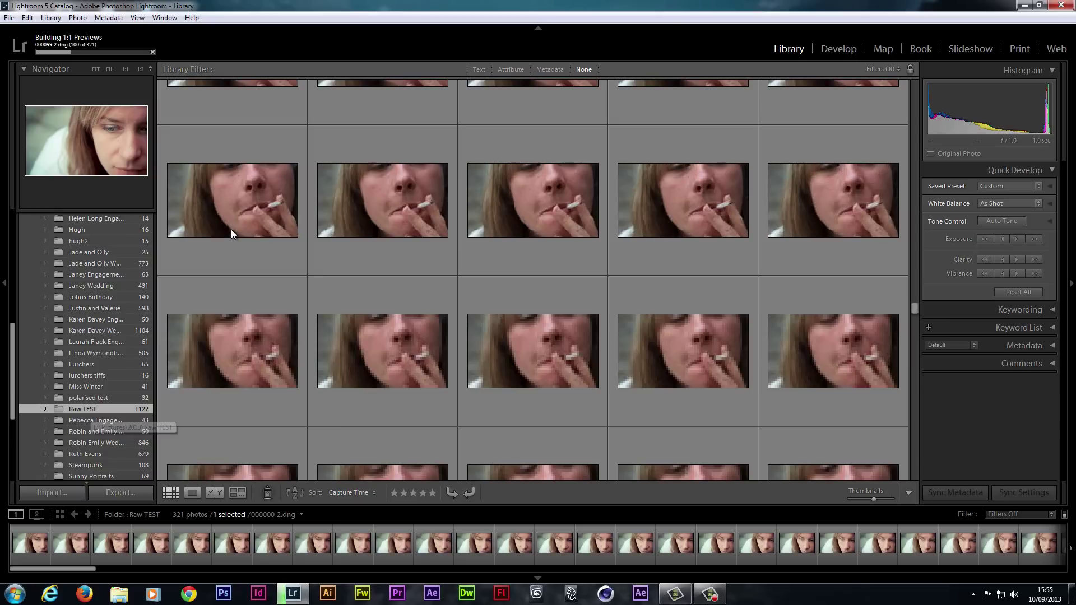
pyautogui.scroll(3, 231, 229)
pyautogui.scroll(3, 231, 229)
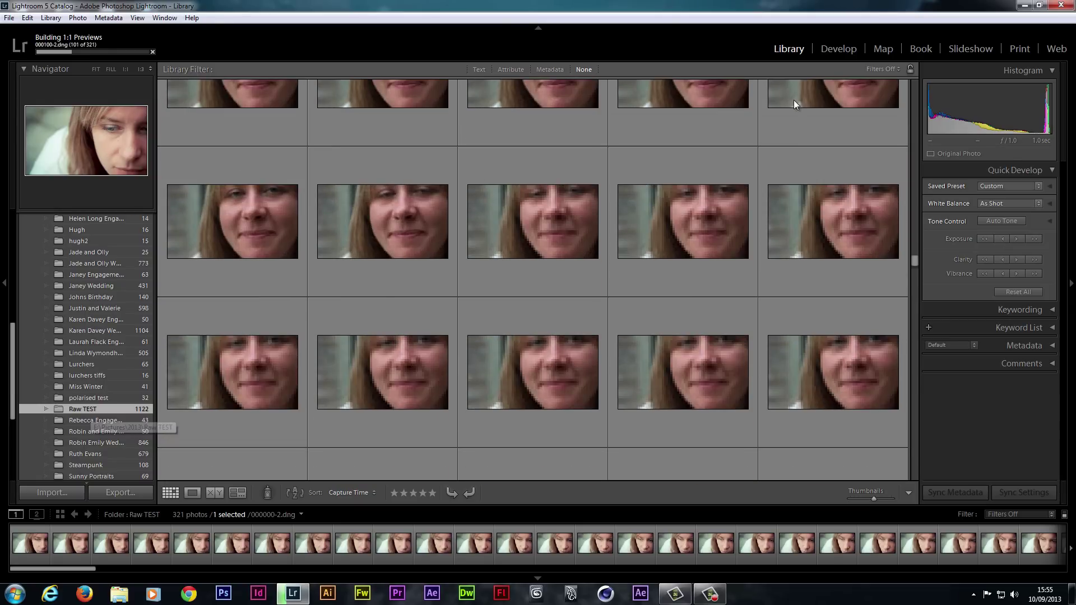
pyautogui.scroll(5, 908, 252)
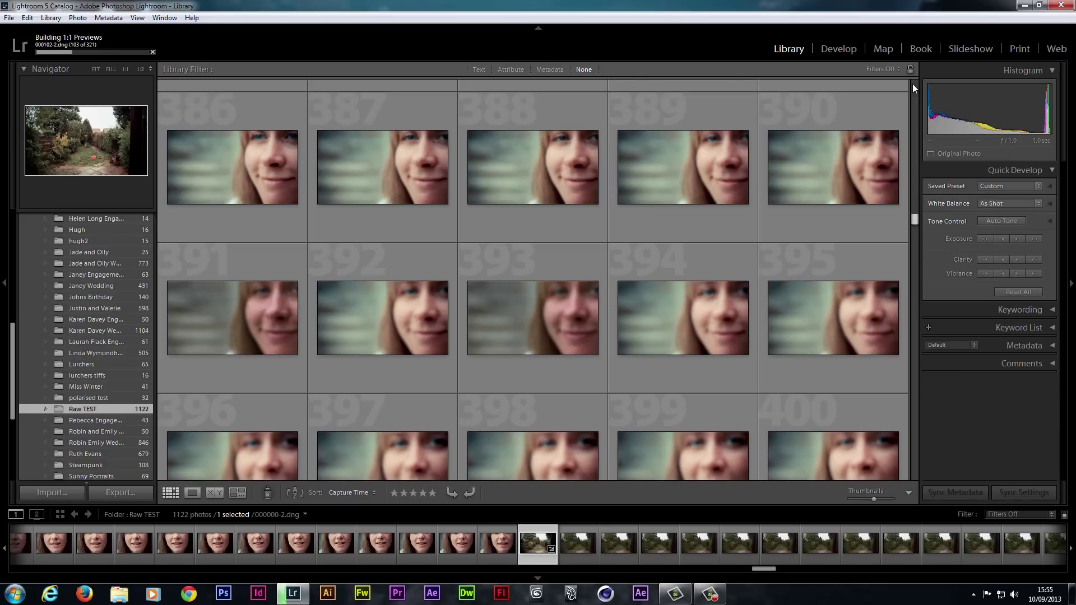
pyautogui.scroll(2, 913, 83)
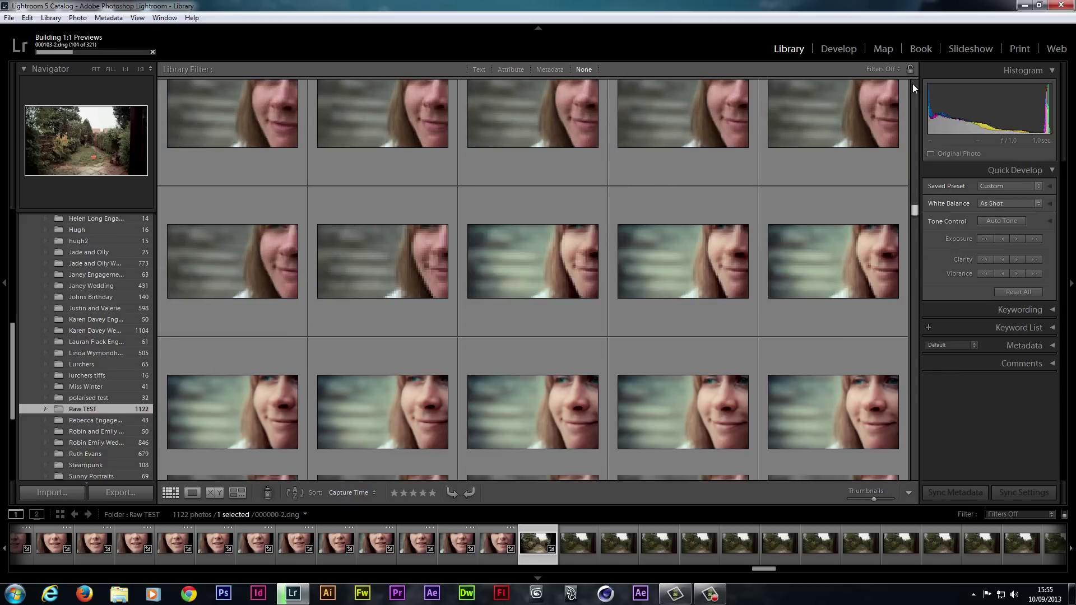
pyautogui.scroll(-1, 914, 93)
pyautogui.moveTo(915, 202); pyautogui.dragTo(915, 66)
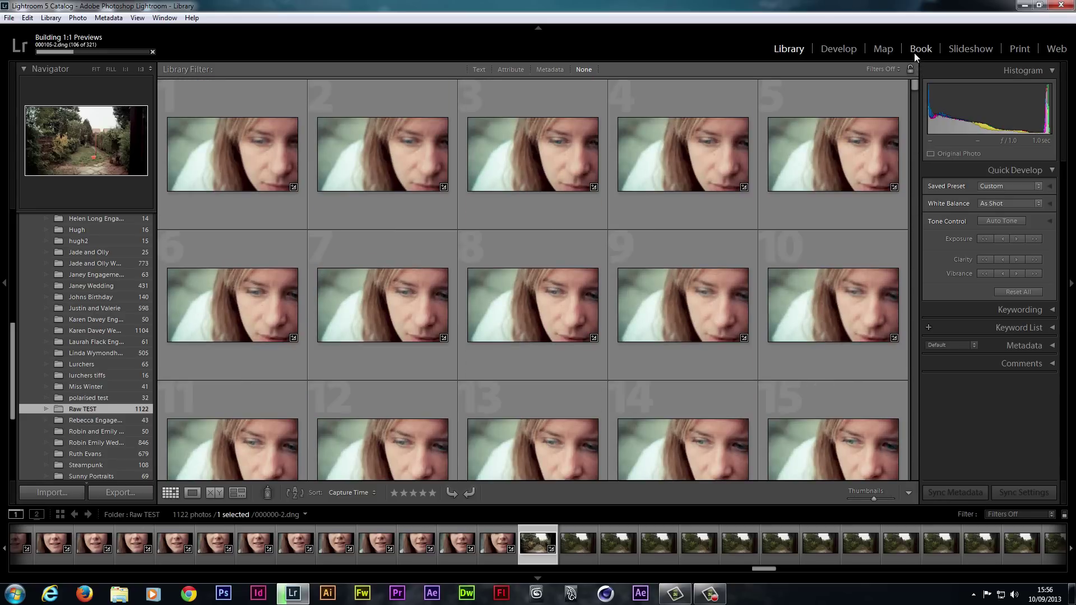
# Select frames 000000.dng through 801, from the first photo to the last close-up before the garden shots
pyautogui.click(224, 141)
pyautogui.scroll(-3, 555, 258)
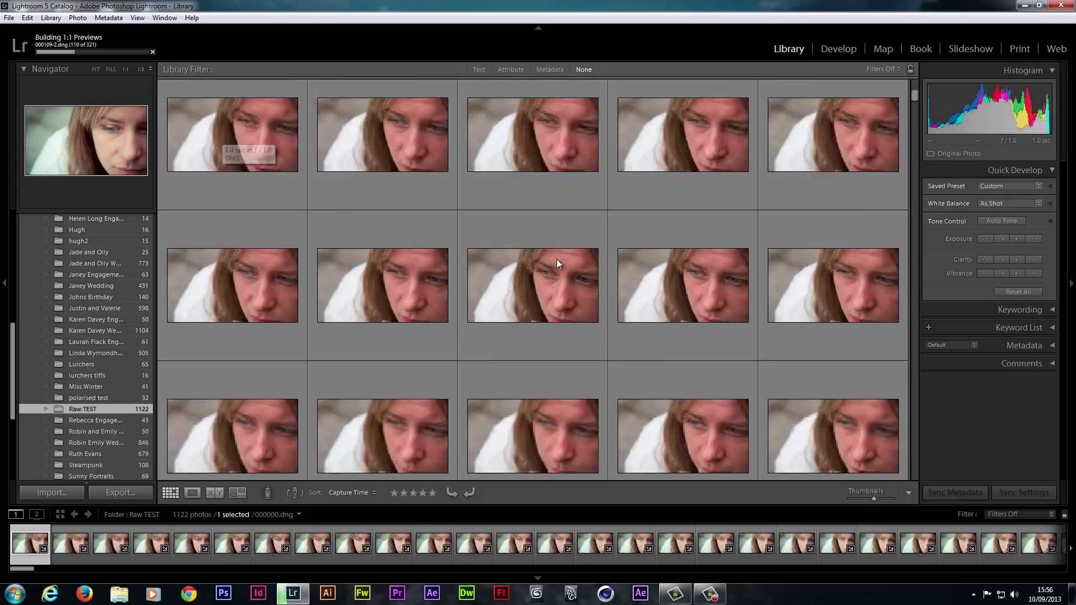
pyautogui.scroll(-2, 557, 259)
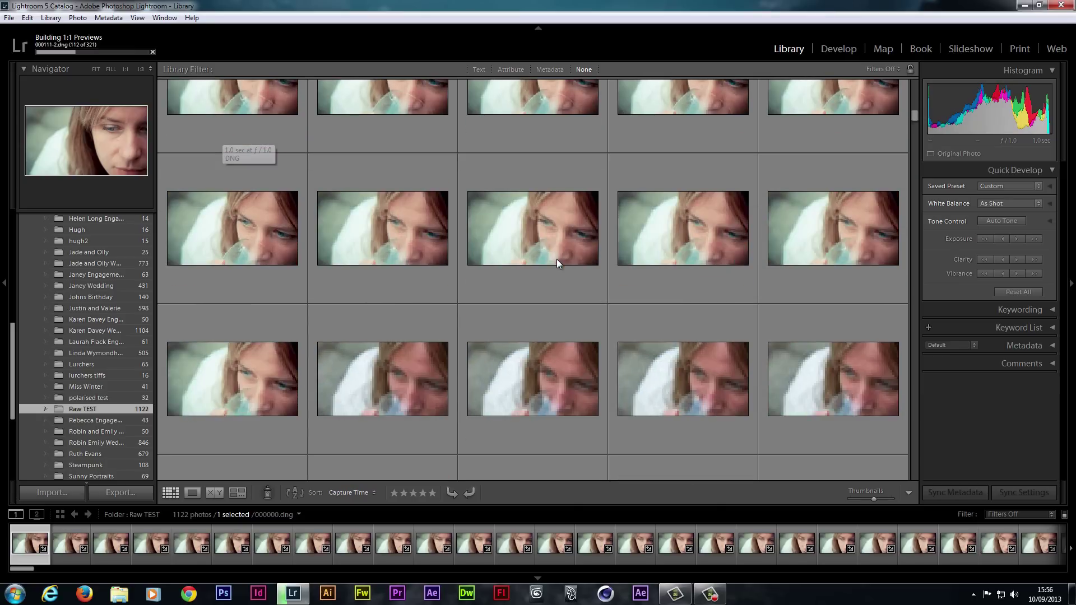
pyautogui.scroll(-2, 556, 259)
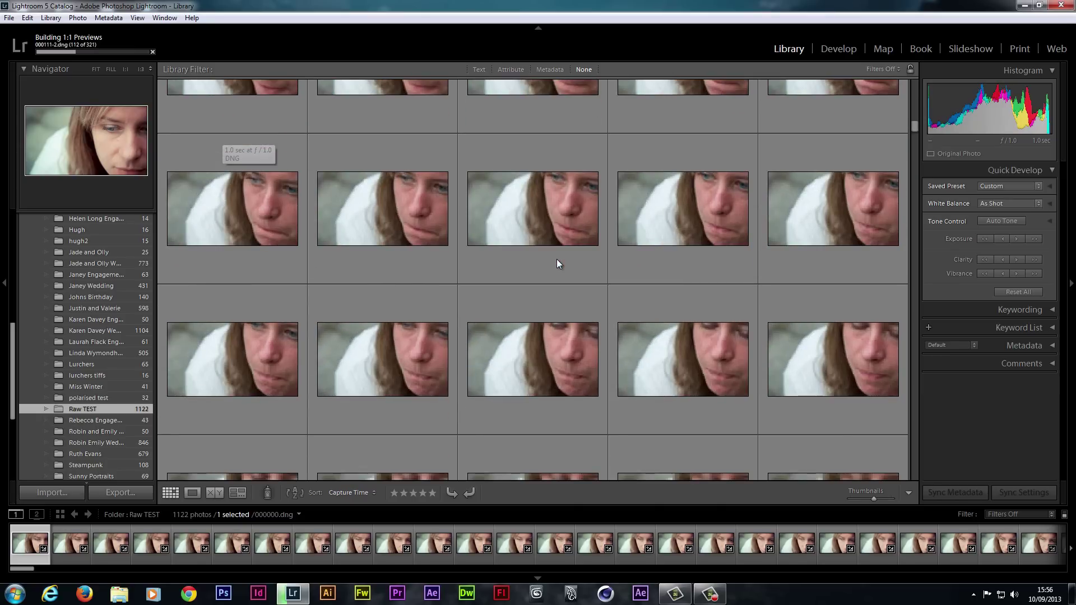
pyautogui.scroll(-1, 557, 259)
pyautogui.scroll(-1, 556, 259)
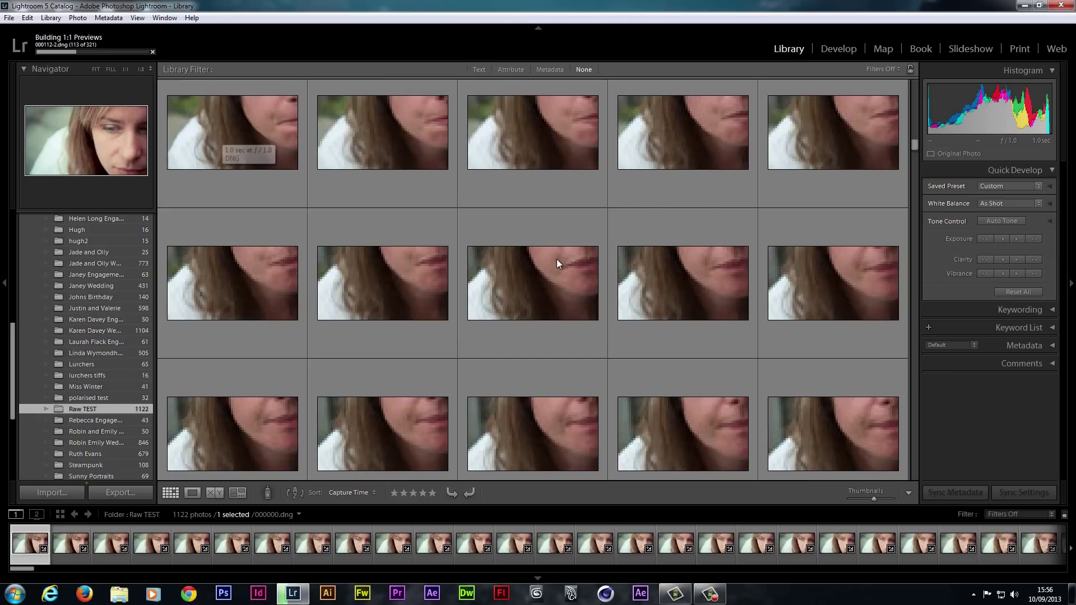
pyautogui.scroll(-2, 556, 259)
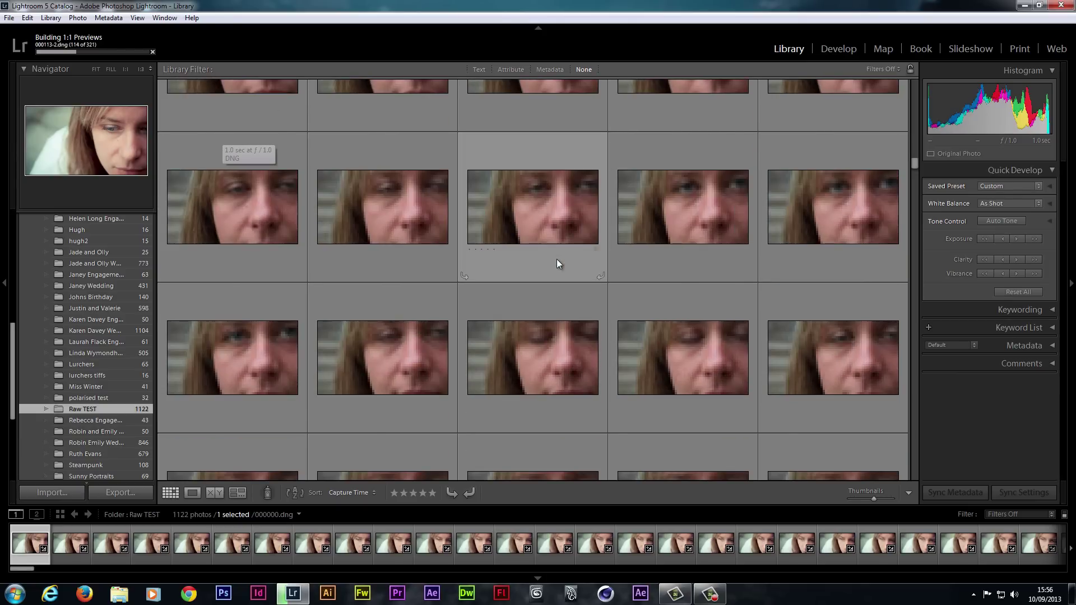
pyautogui.scroll(-4, 557, 259)
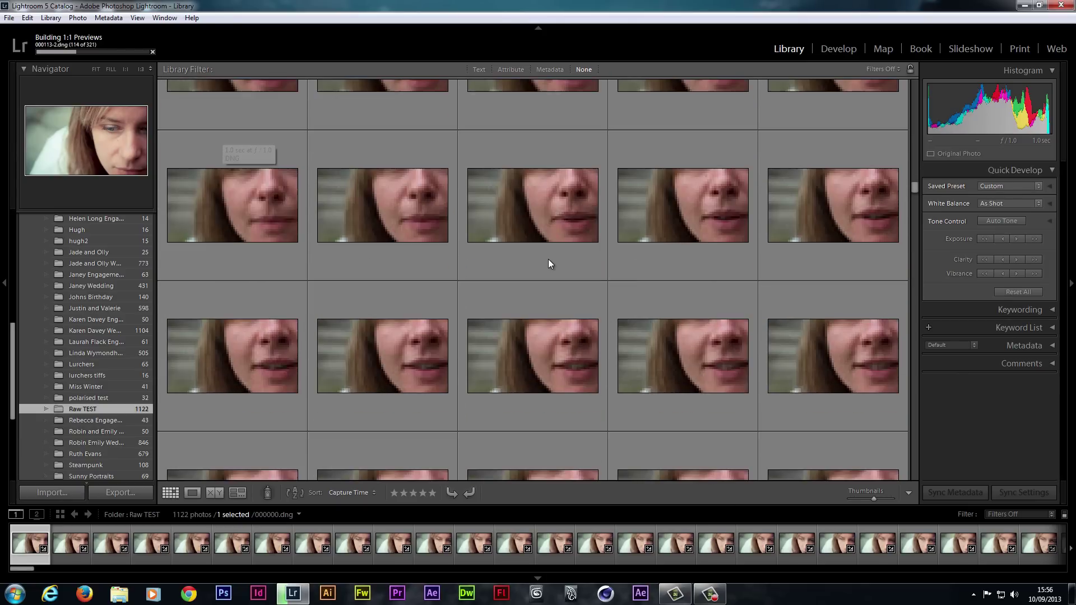
pyautogui.scroll(-3, 547, 258)
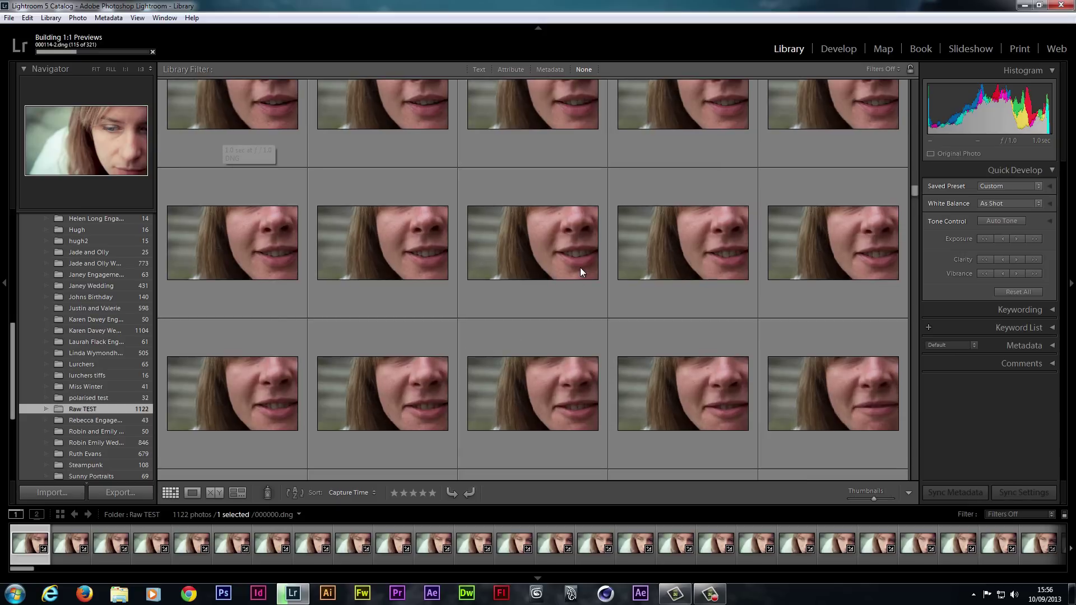
pyautogui.scroll(-2, 586, 269)
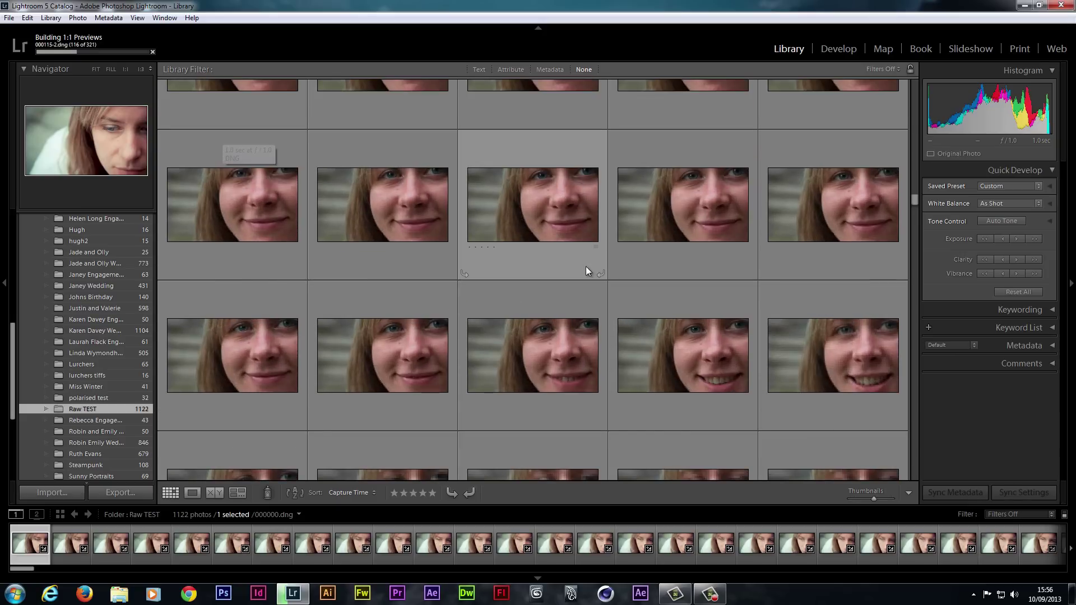
pyautogui.scroll(-4, 586, 270)
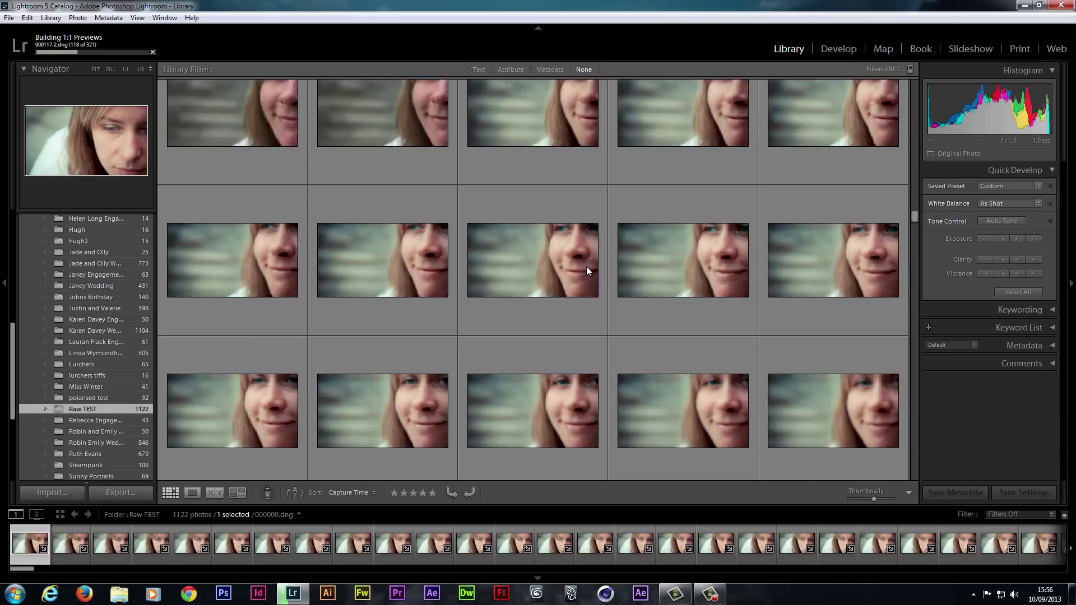
pyautogui.scroll(-3, 586, 270)
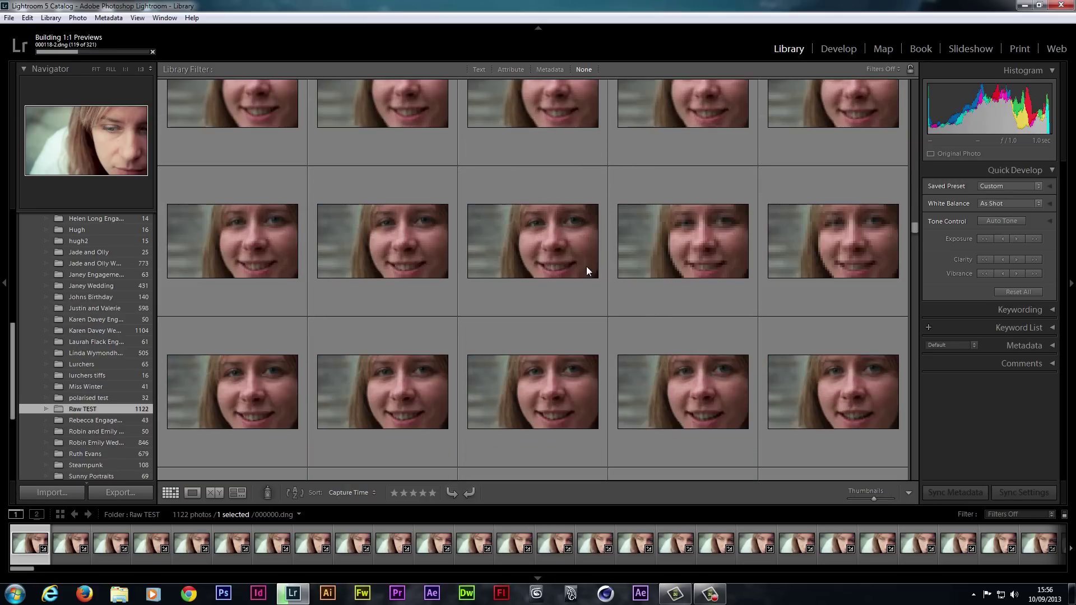
pyautogui.scroll(-1, 586, 270)
pyautogui.scroll(-2, 586, 267)
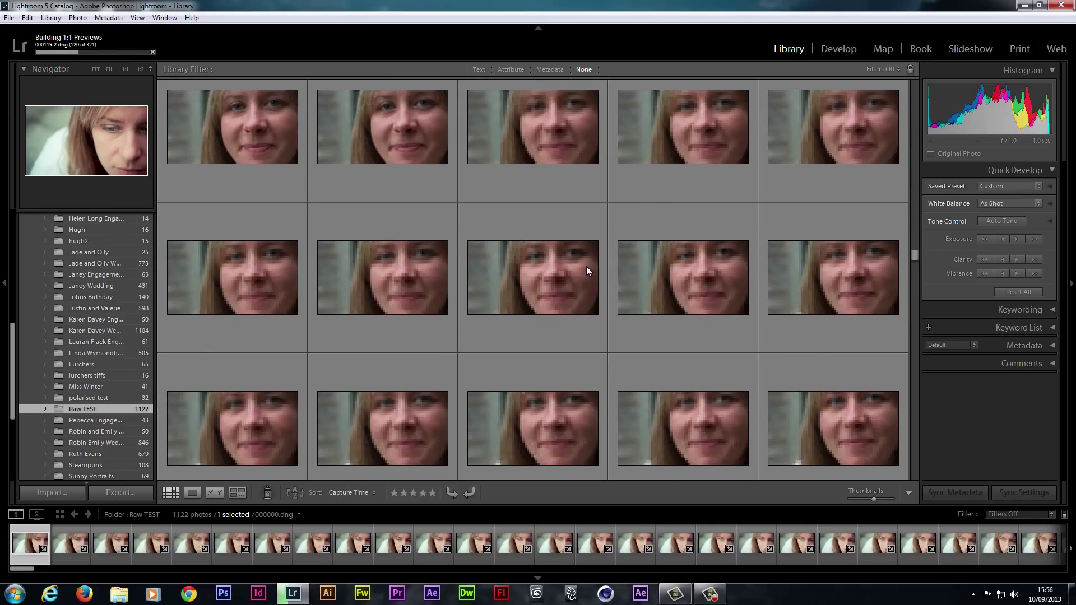
pyautogui.scroll(-4, 587, 268)
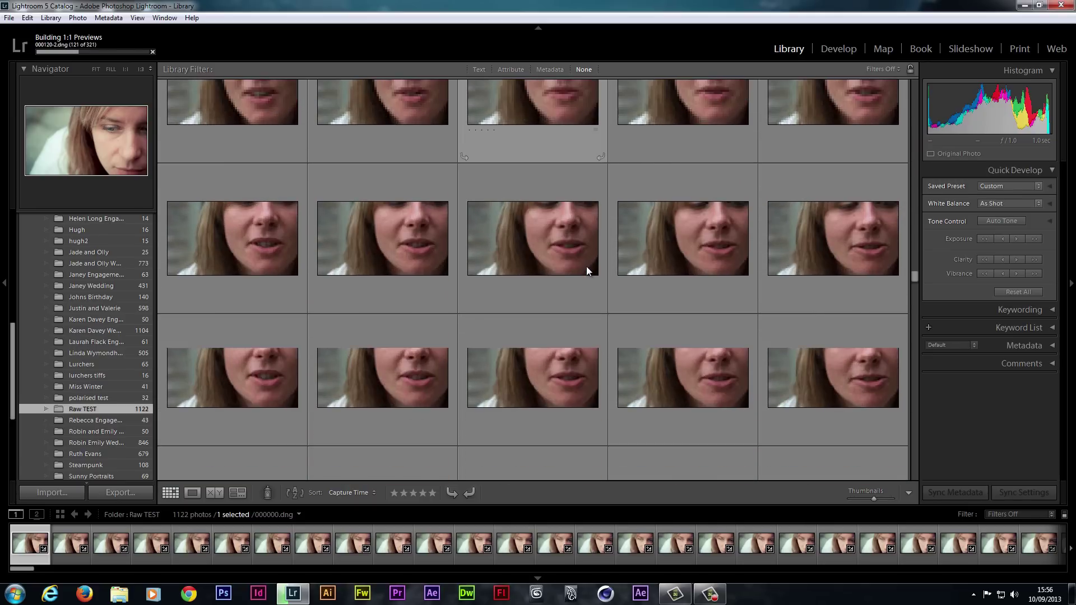
pyautogui.scroll(-2, 771, 311)
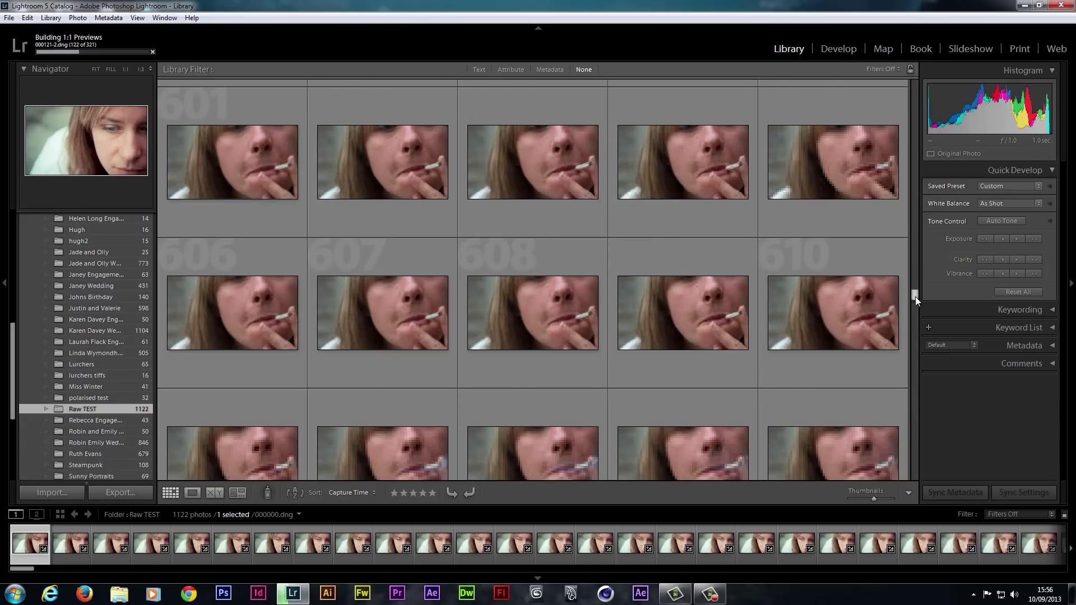
pyautogui.scroll(-2, 915, 297)
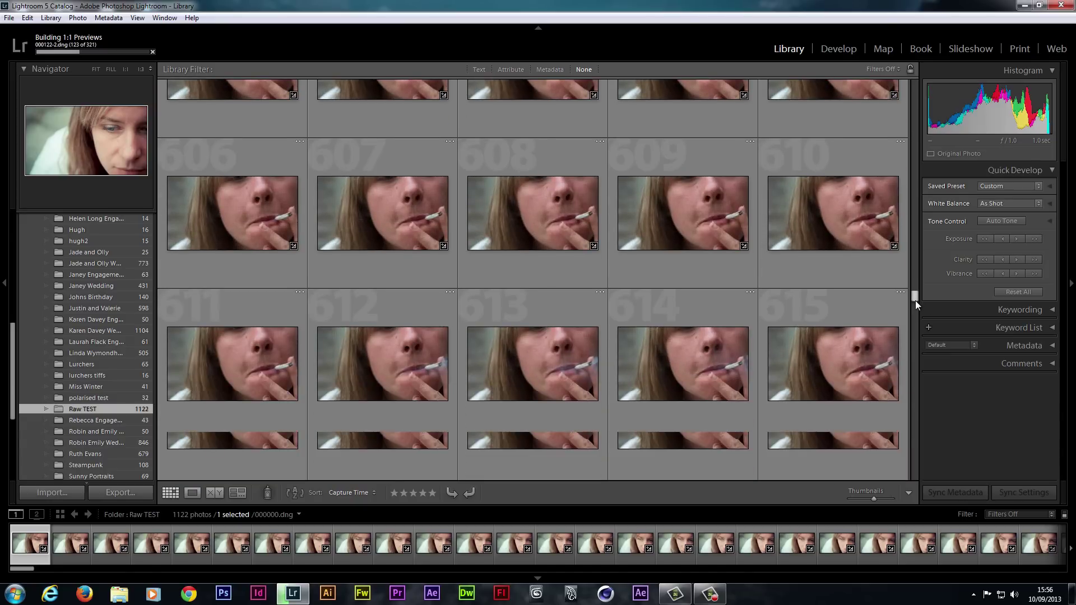
pyautogui.click(916, 314)
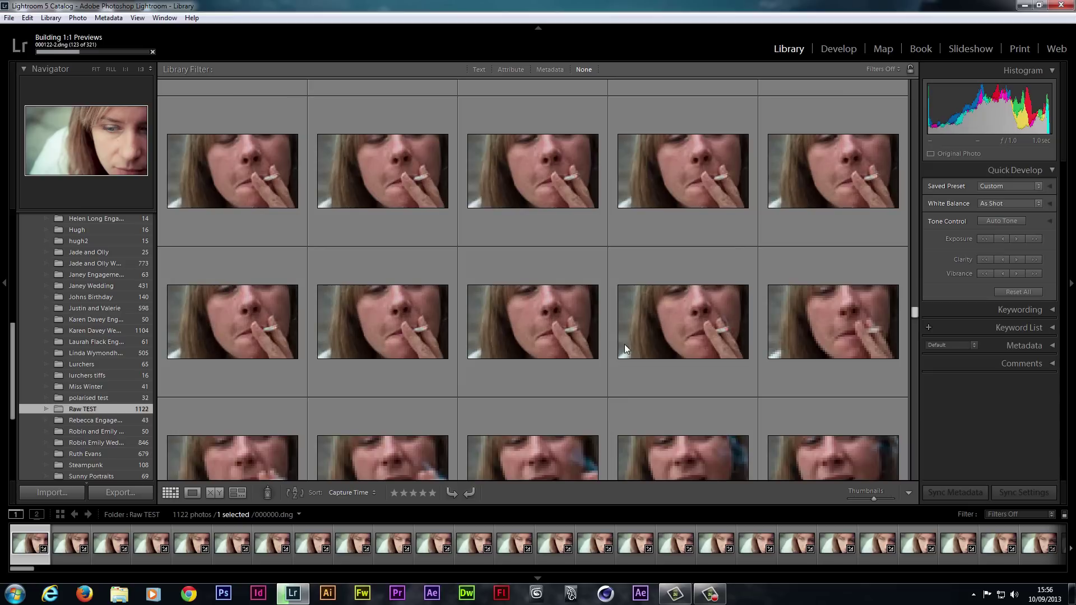
pyautogui.scroll(-5, 631, 347)
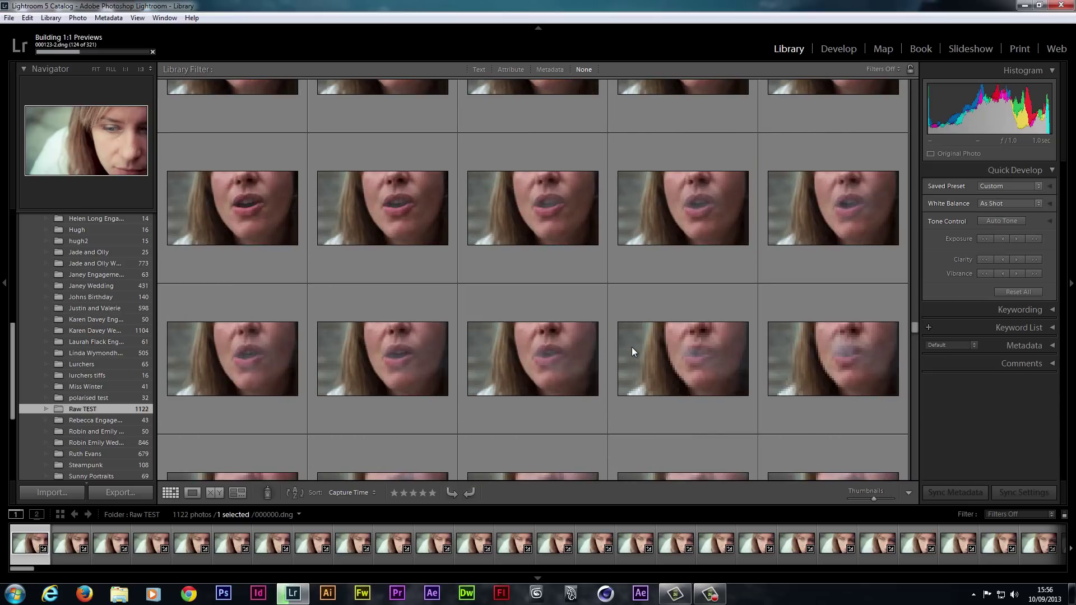
pyautogui.scroll(-4, 632, 348)
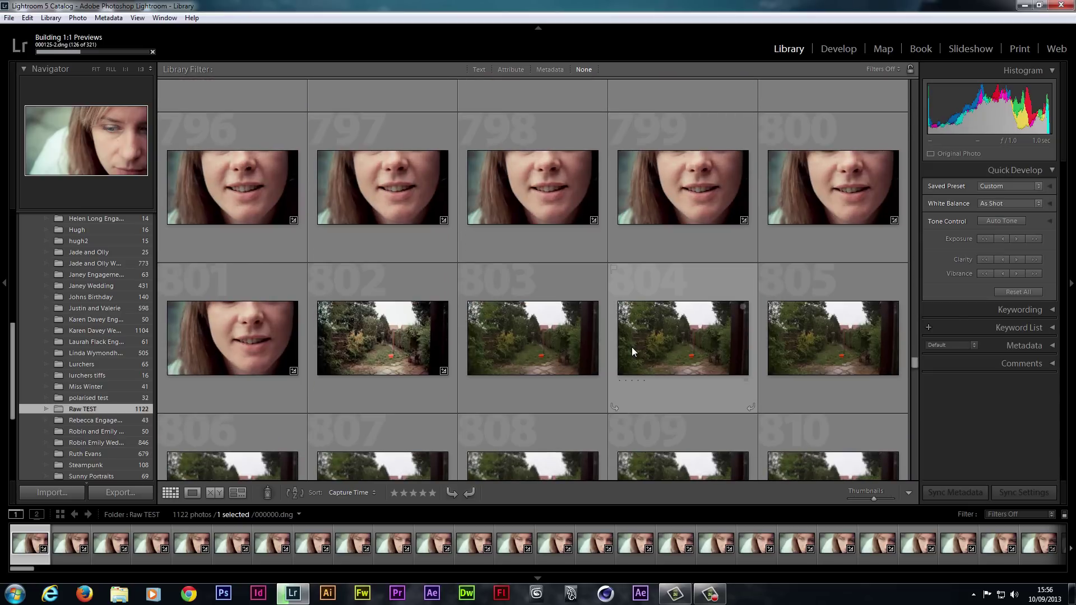
pyautogui.keyDown('shift'); pyautogui.click(231, 330); pyautogui.keyUp('shift')
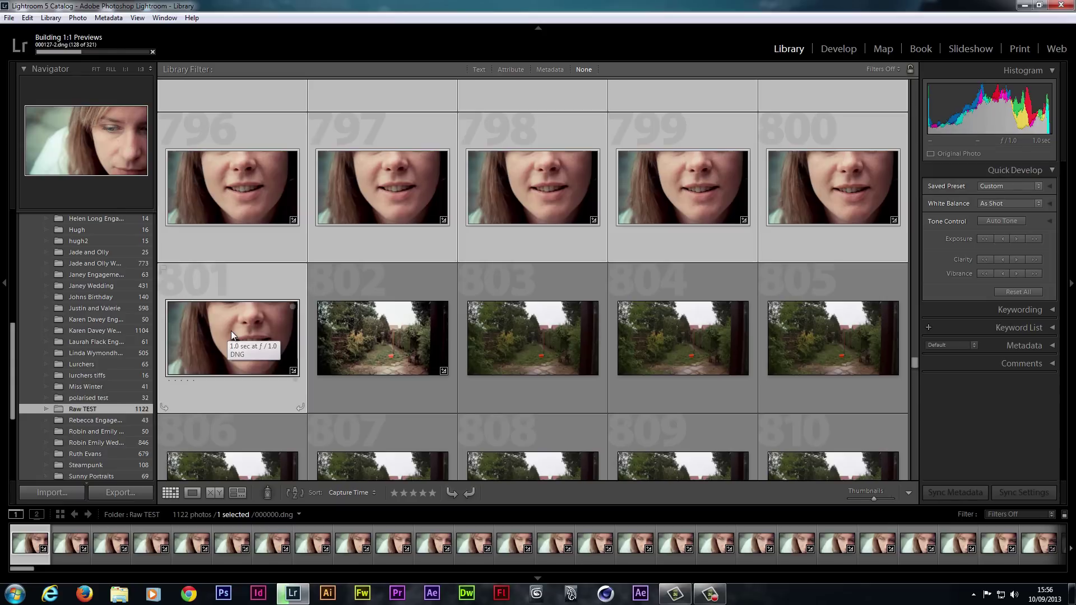
# Start exporting the 801 selected frames to the Tiffs folder inside the desktop Canon folder
pyautogui.click(9, 17)
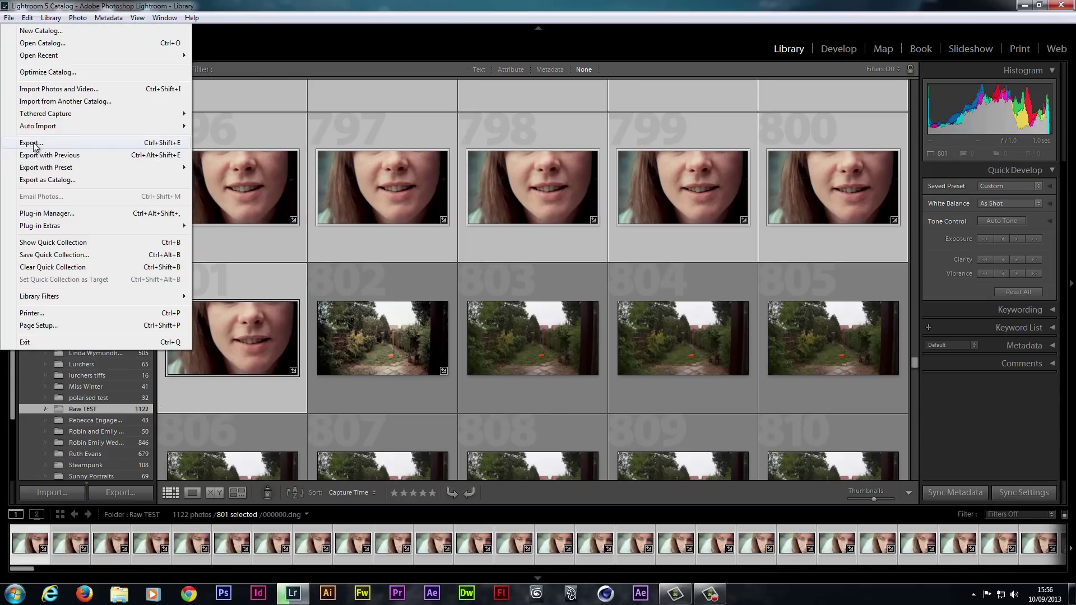
pyautogui.click(32, 143)
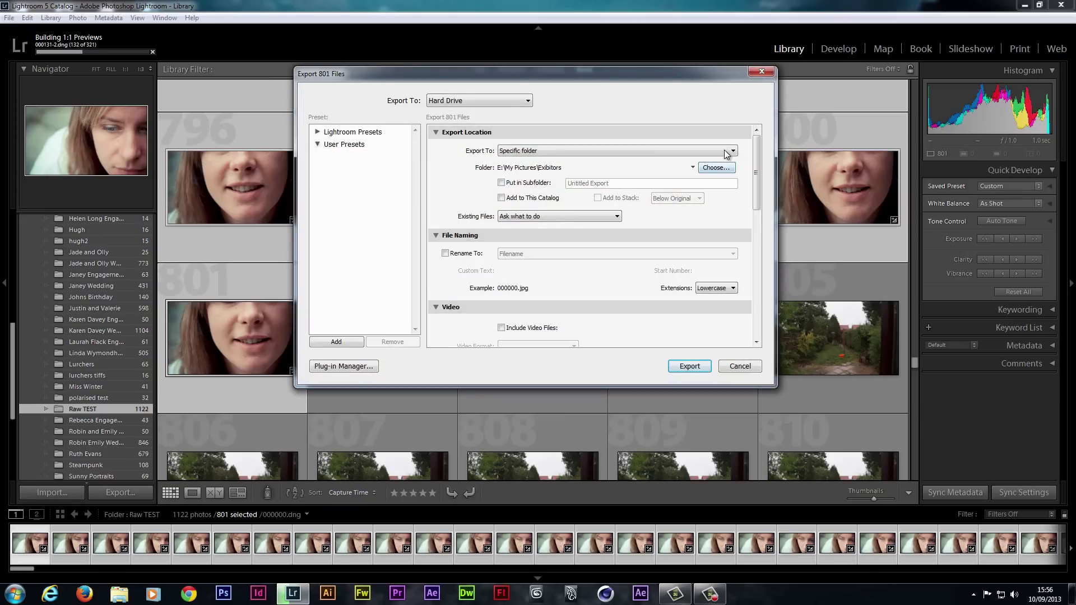
pyautogui.click(723, 172)
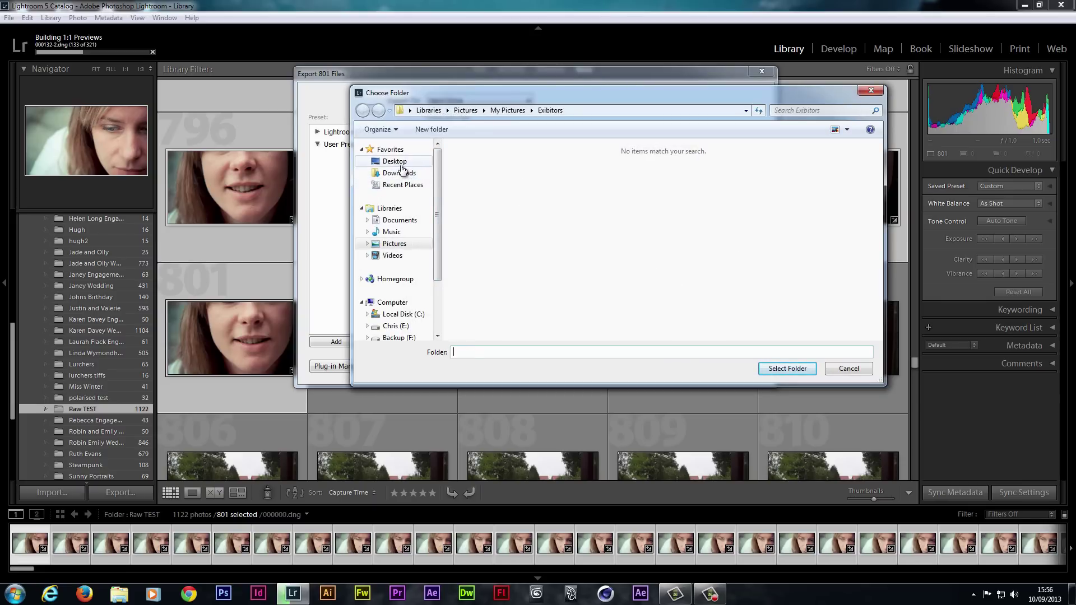
pyautogui.click(397, 163)
pyautogui.doubleClick(770, 187)
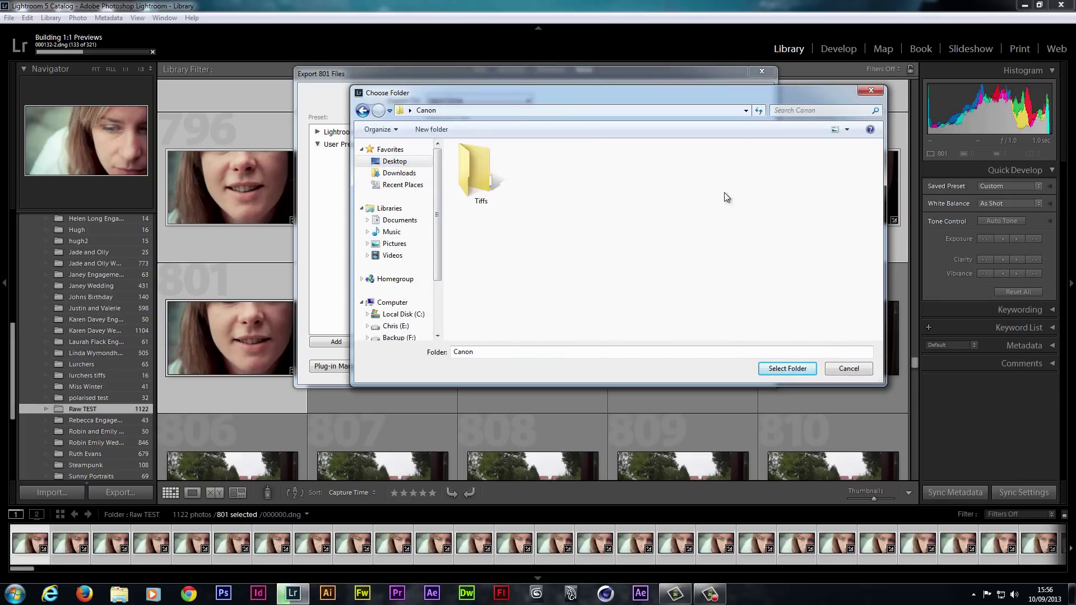
pyautogui.doubleClick(483, 164)
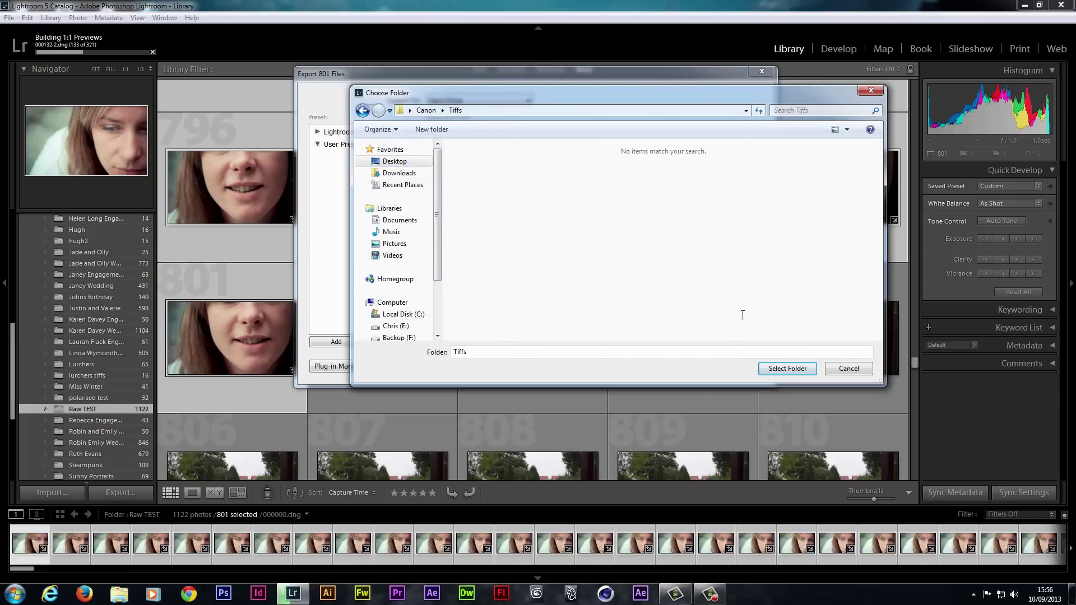
pyautogui.click(797, 370)
# Set the export format to TIFF at full size, keeping sRGB as the colour space
pyautogui.moveTo(757, 208); pyautogui.dragTo(752, 275)
pyautogui.click(532, 197)
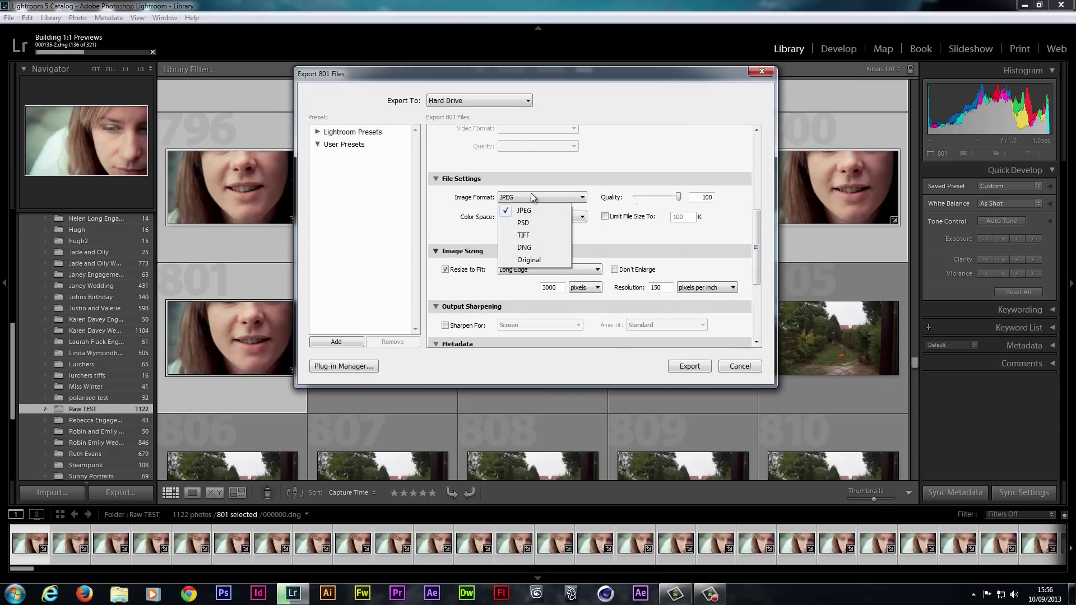
pyautogui.click(535, 235)
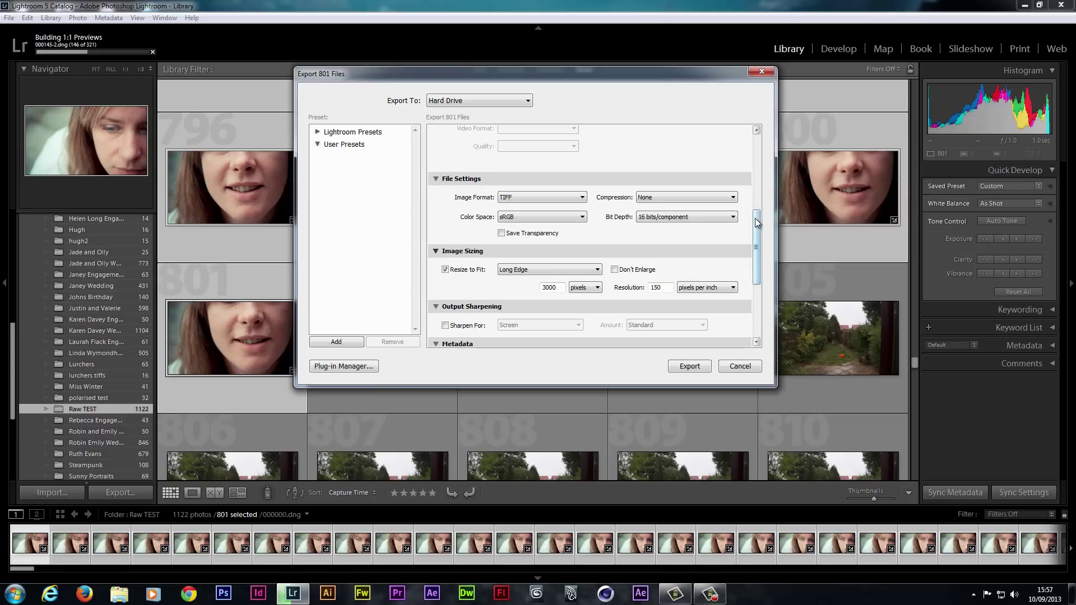
pyautogui.click(451, 270)
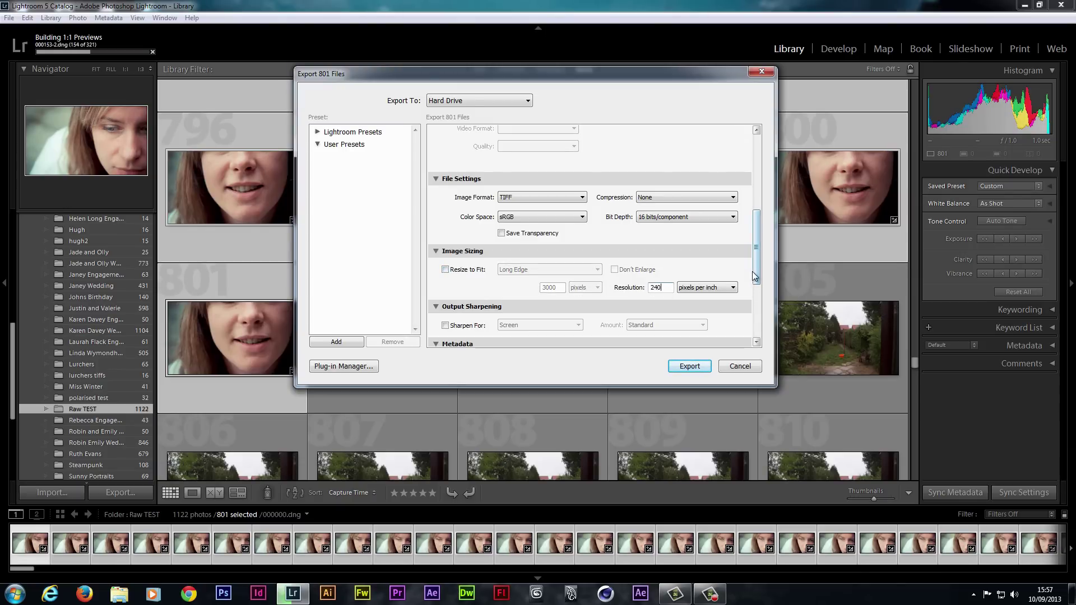
pyautogui.click(510, 217)
pyautogui.click(515, 219)
pyautogui.click(516, 218)
pyautogui.click(618, 227)
# Turn off the watermark and export the 801 frames as TIFFs
pyautogui.moveTo(756, 230); pyautogui.dragTo(752, 286)
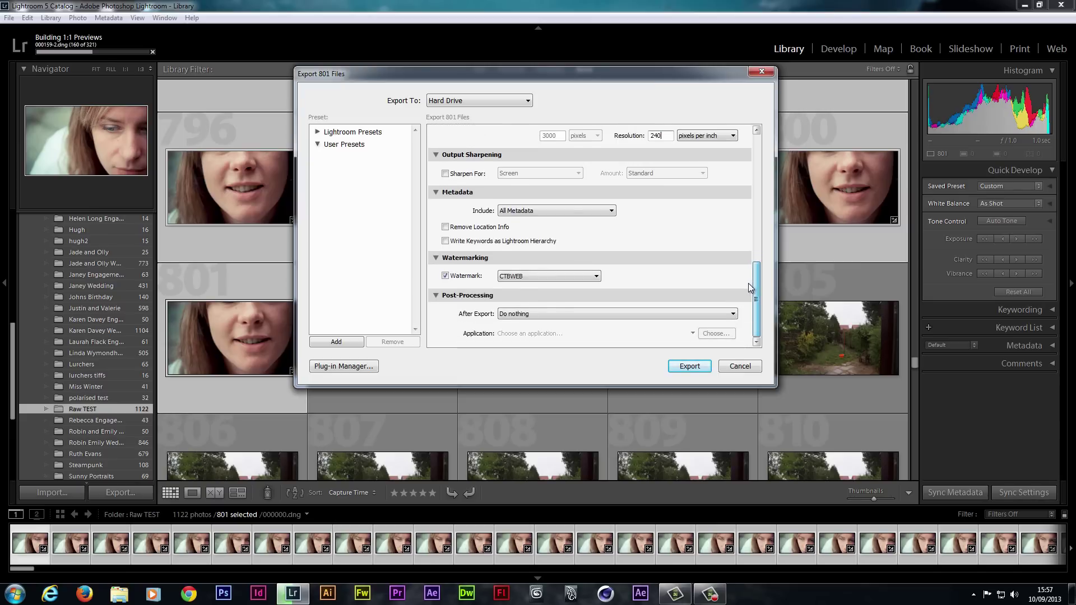
pyautogui.click(446, 276)
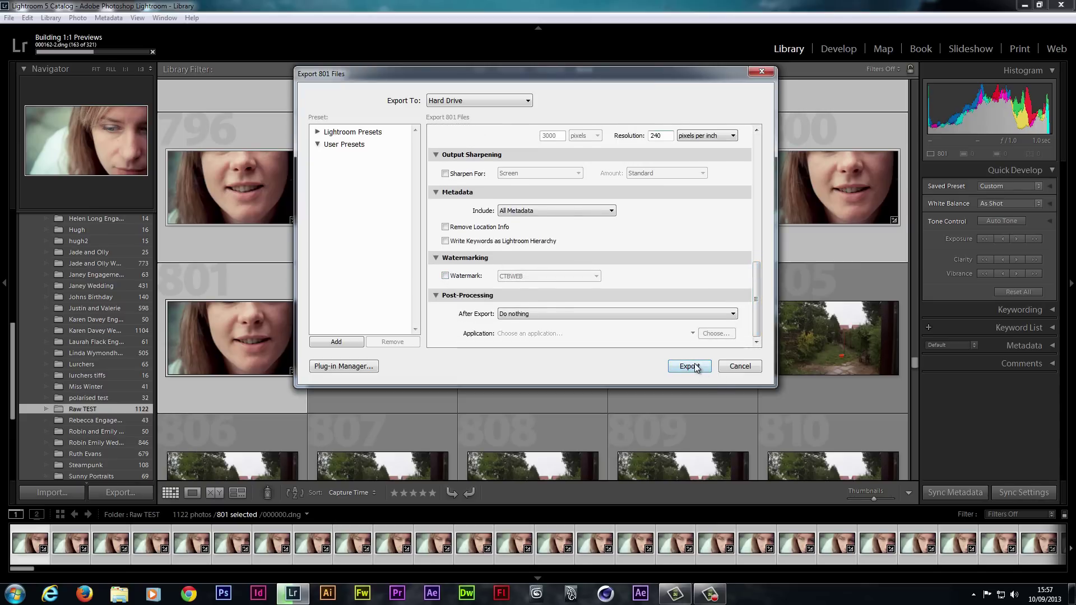
pyautogui.click(695, 366)
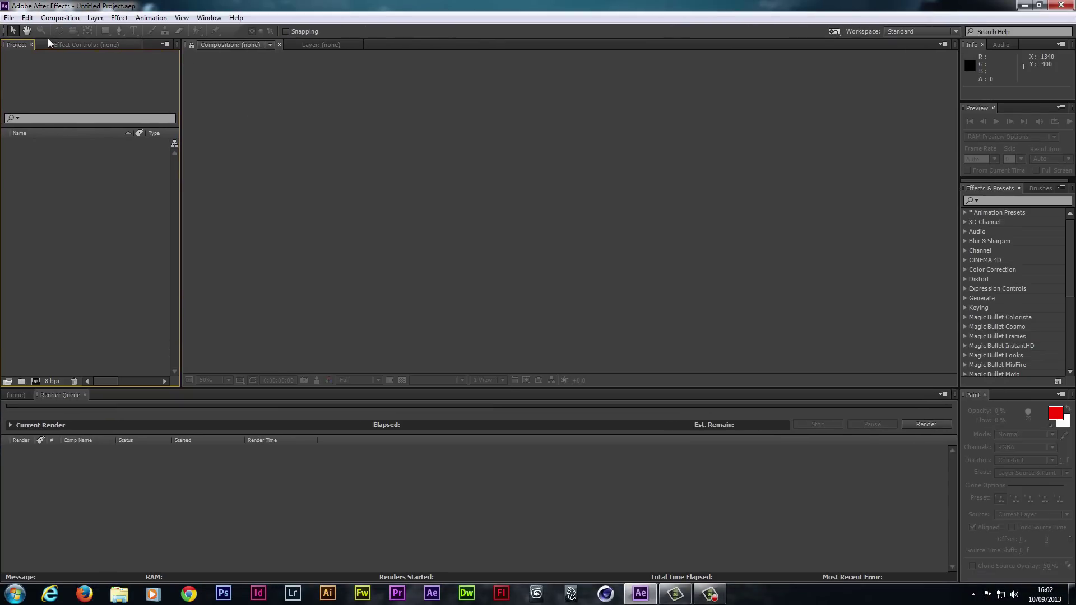
# Start a new HDTV 1080 25 composition, review its 1920 width, then cancel it
pyautogui.click(58, 19)
pyautogui.click(67, 28)
pyautogui.moveTo(154, 12); pyautogui.dragTo(462, 81)
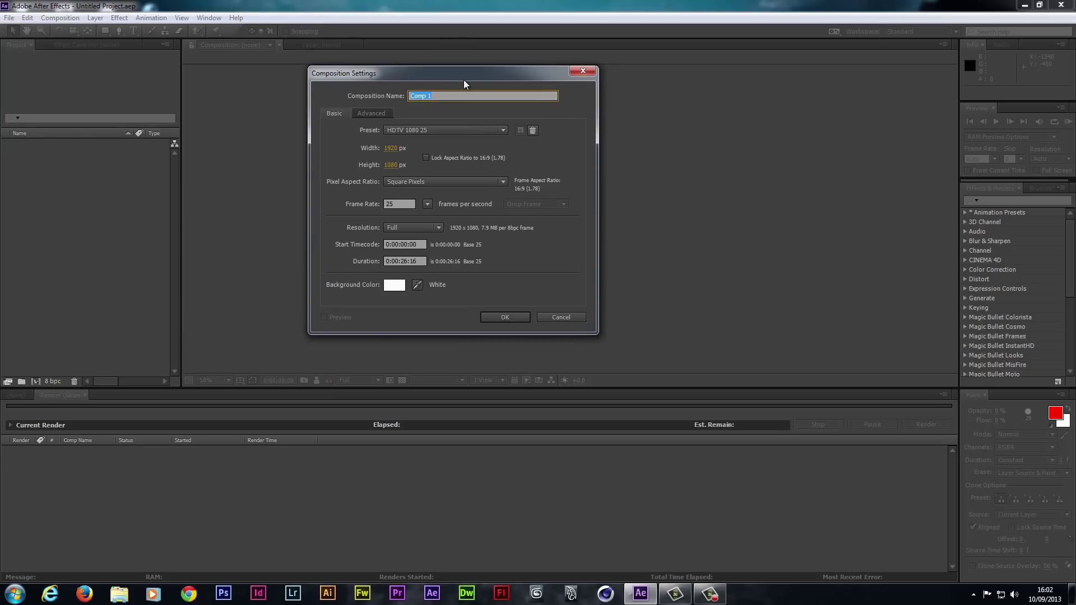
pyautogui.click(389, 150)
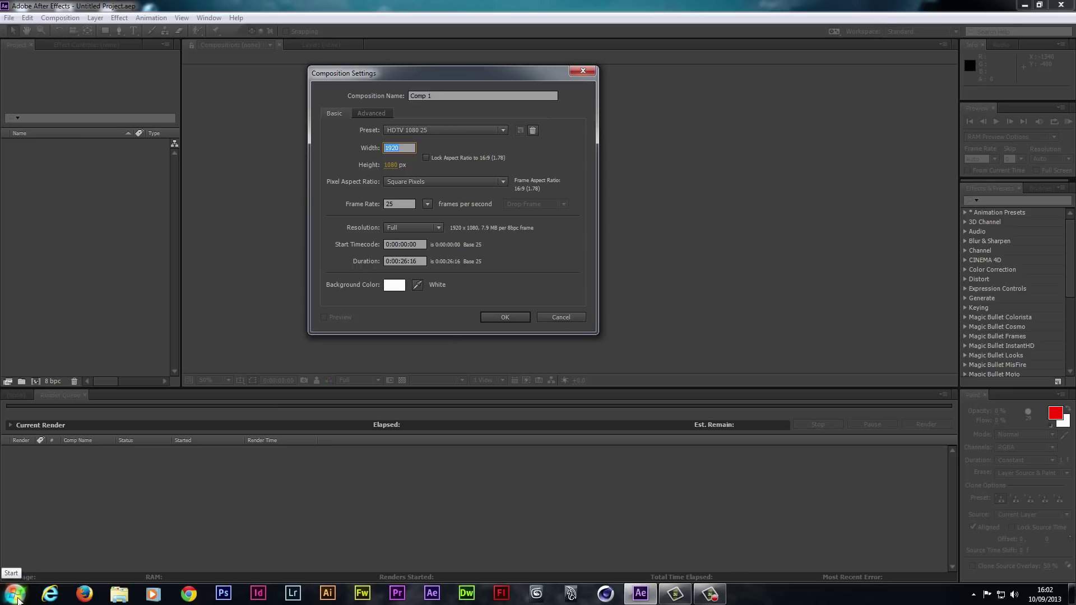
pyautogui.click(561, 317)
# Minimize After Effects, check 000000.tif in the Canon Tiffs folder, then close that window
pyautogui.click(1025, 5)
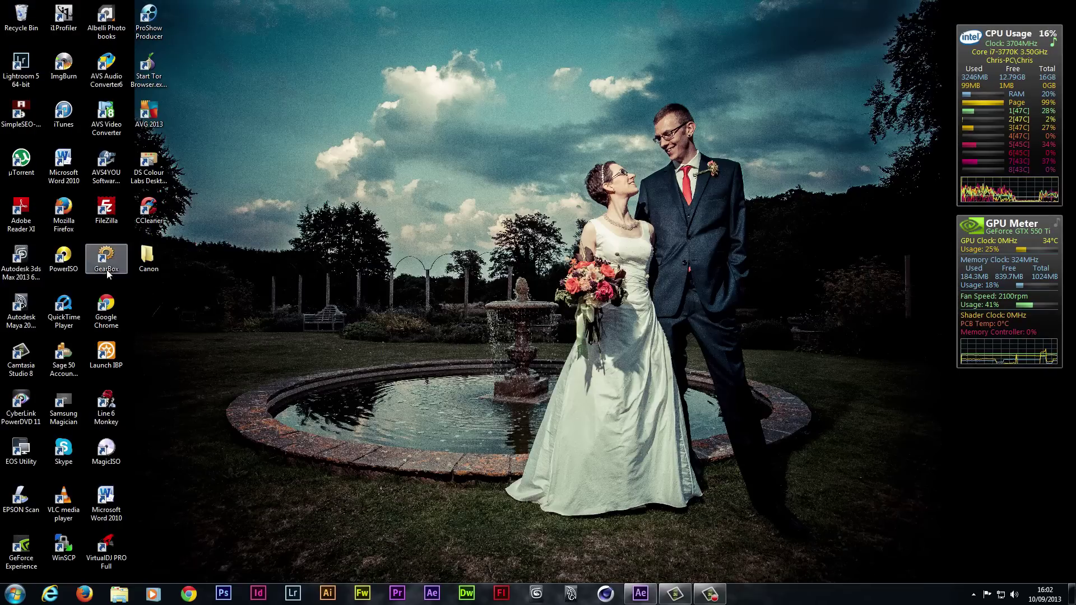
pyautogui.doubleClick(140, 259)
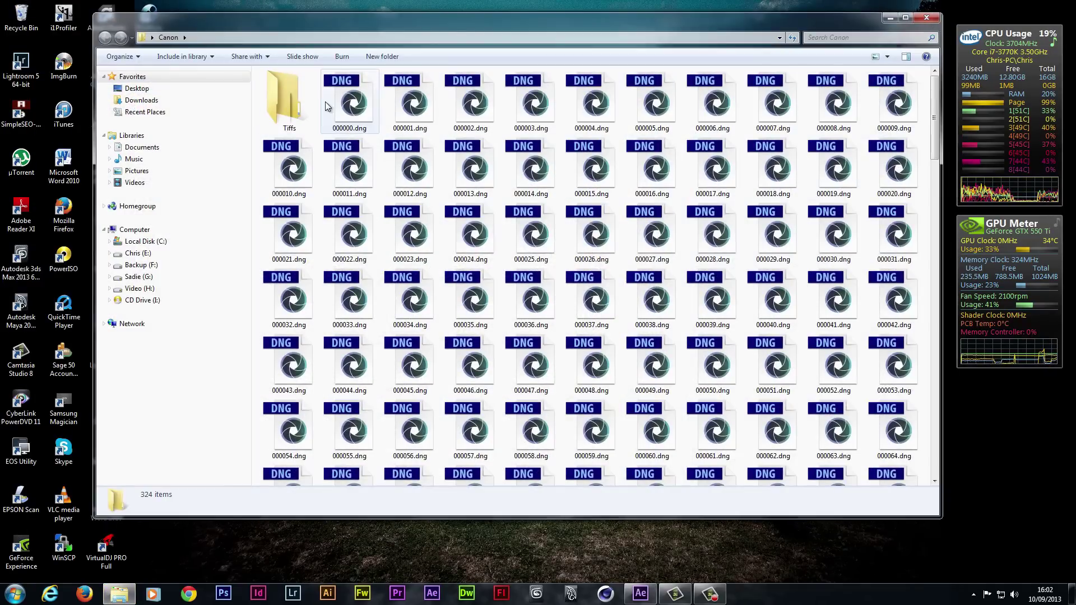
pyautogui.doubleClick(281, 98)
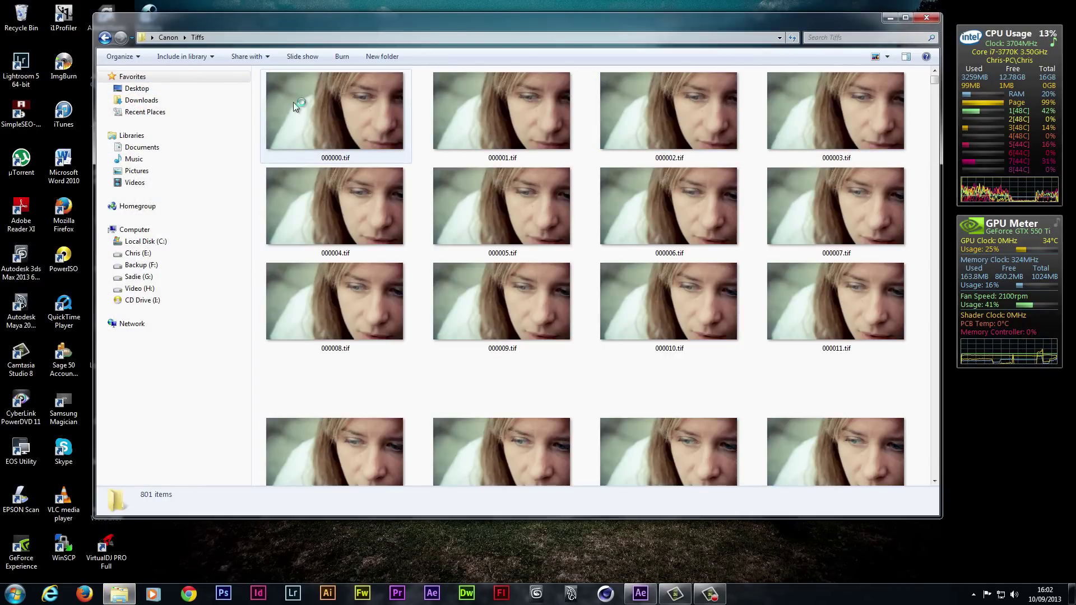
pyautogui.click(314, 102)
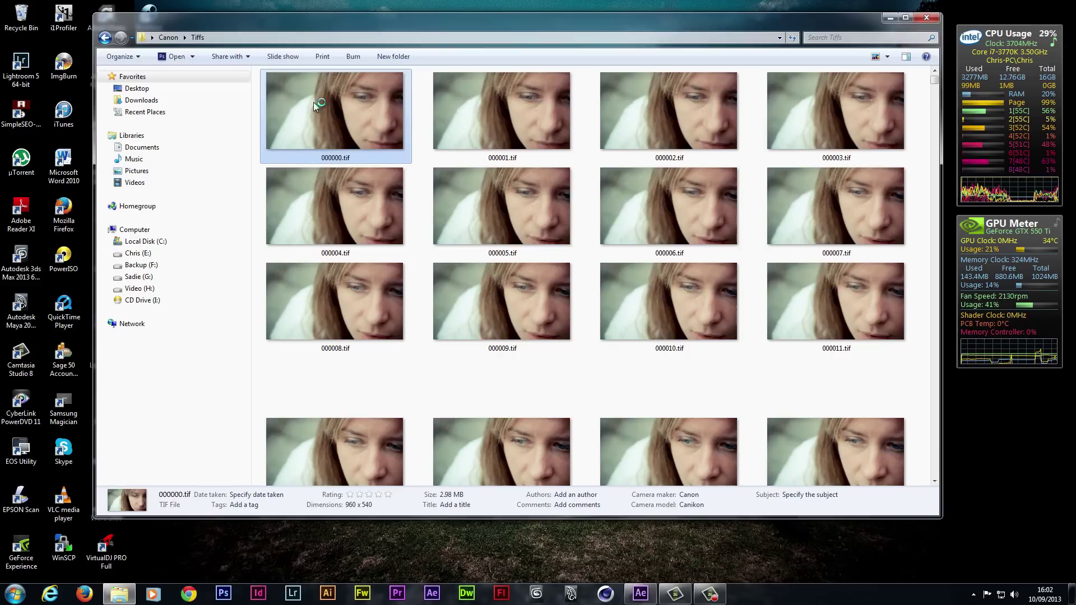
pyautogui.click(927, 19)
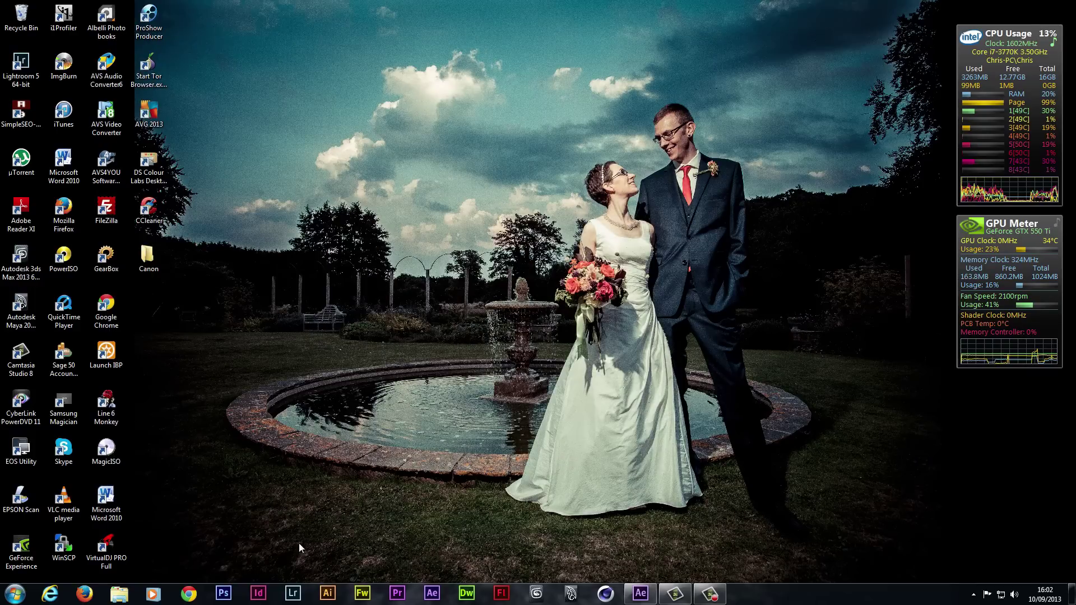
# Bring After Effects forward and create Comp 1 at 960 × 540
pyautogui.click(640, 593)
pyautogui.click(71, 18)
pyautogui.click(79, 26)
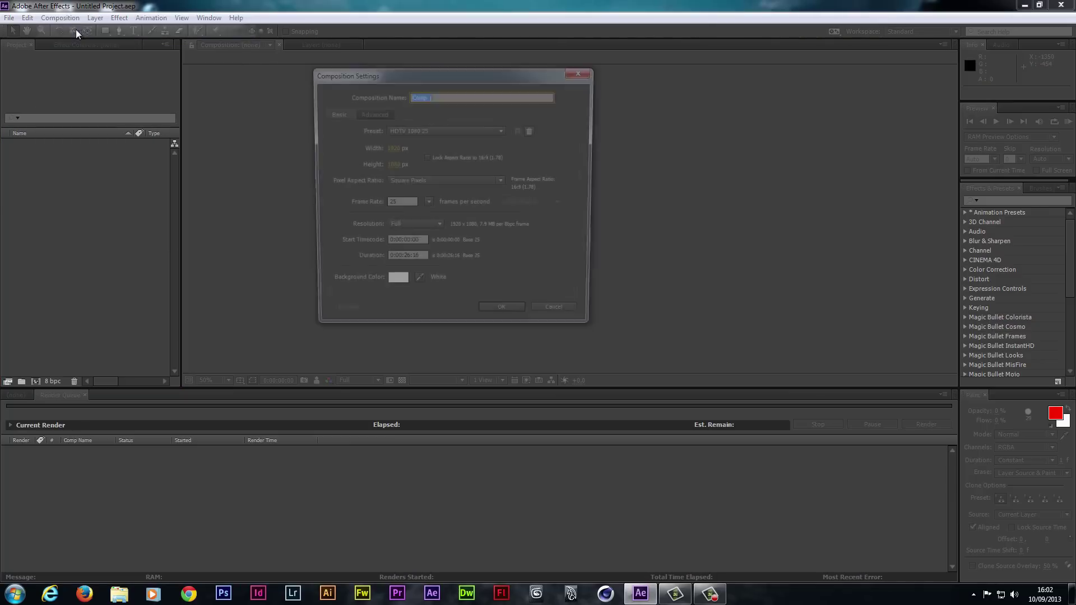
pyautogui.click(391, 149)
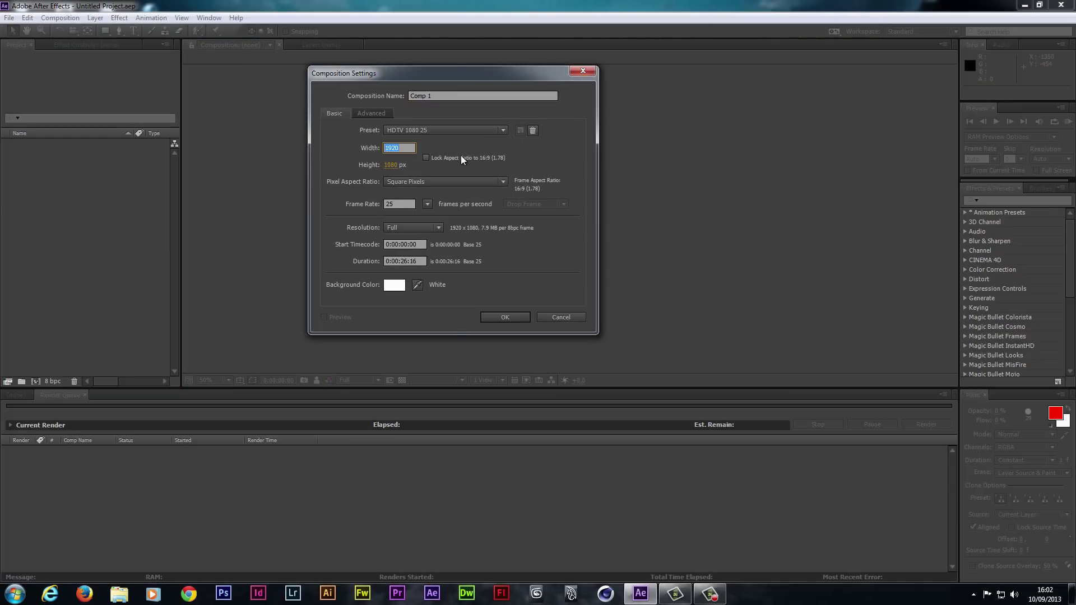
pyautogui.write('960')
pyautogui.press('Tab')
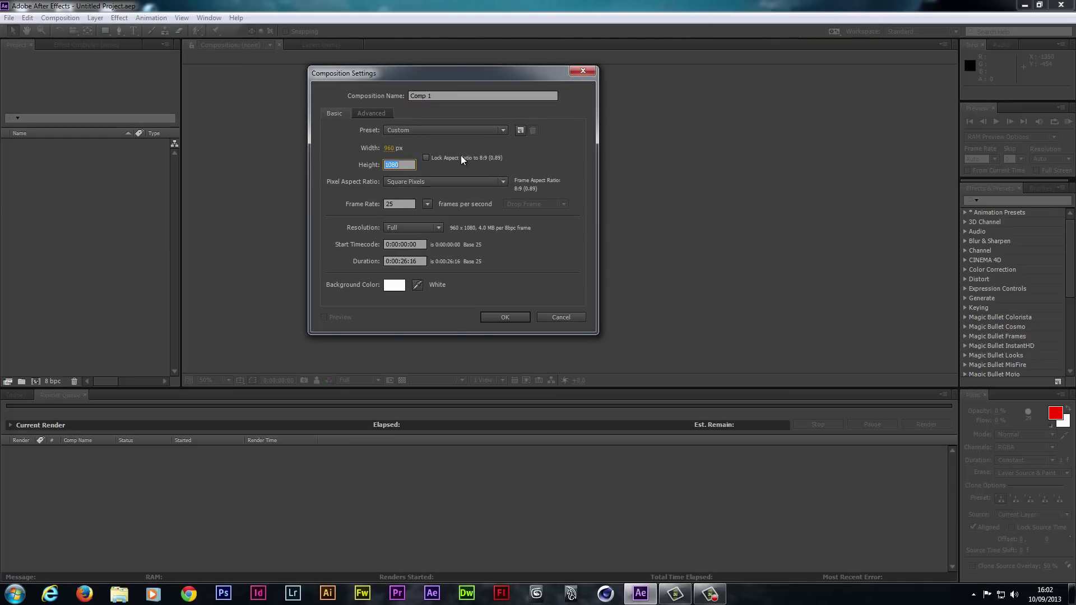
pyautogui.write('540')
pyautogui.click(506, 317)
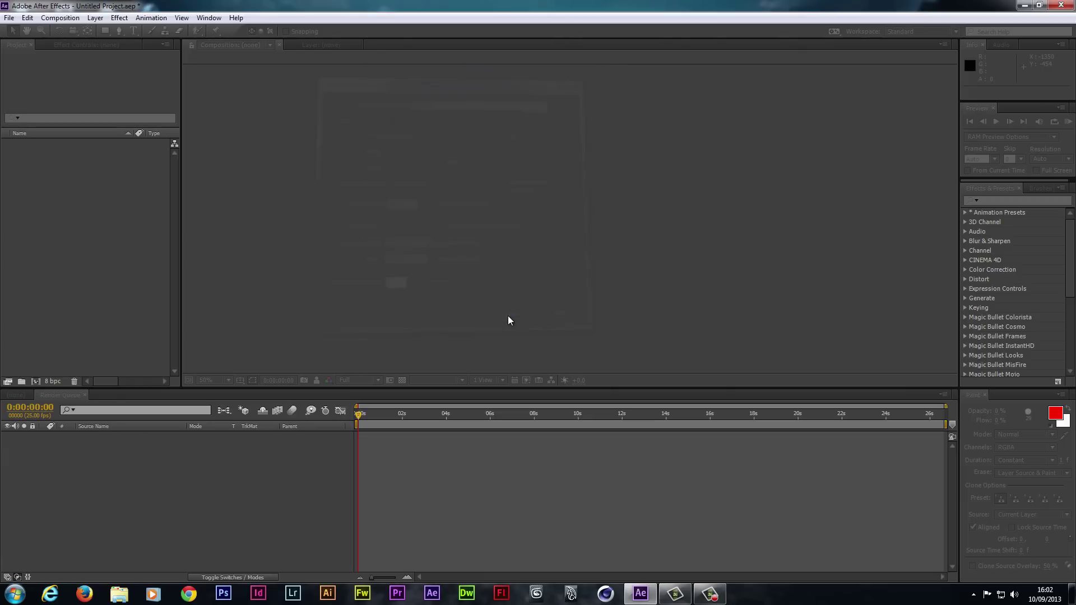
# Import 000000.tif as a TIFF sequence into the project
pyautogui.click(9, 18)
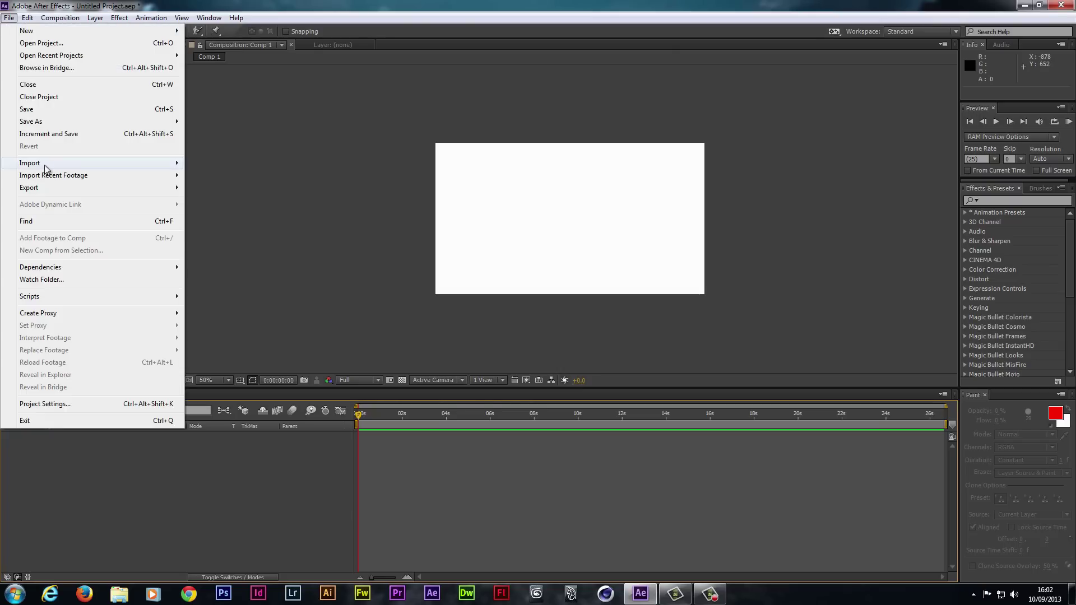
pyautogui.moveTo(45, 166)
pyautogui.click(204, 163)
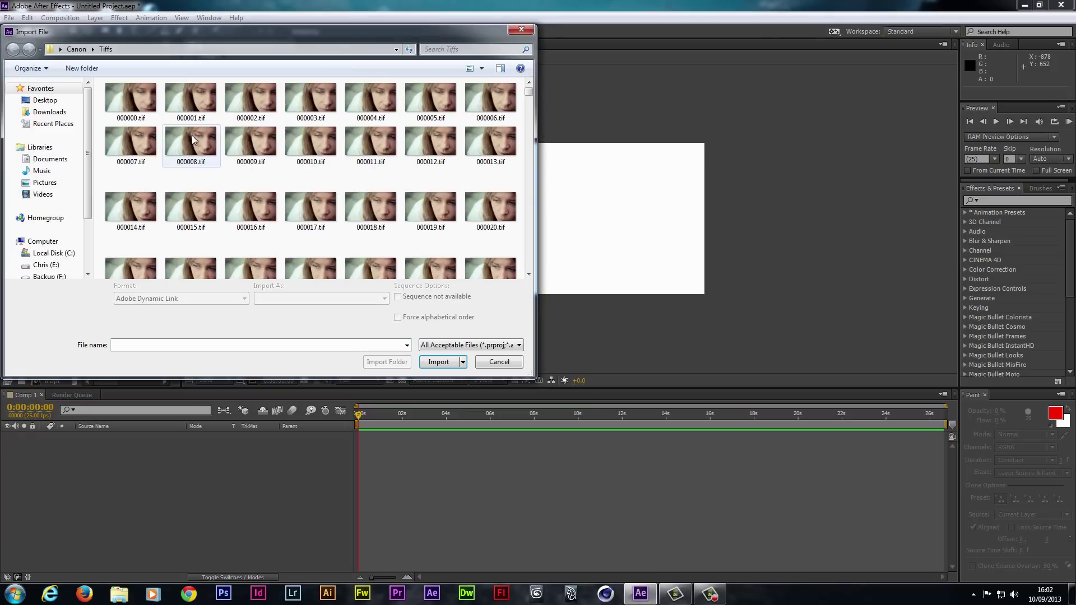
pyautogui.click(122, 103)
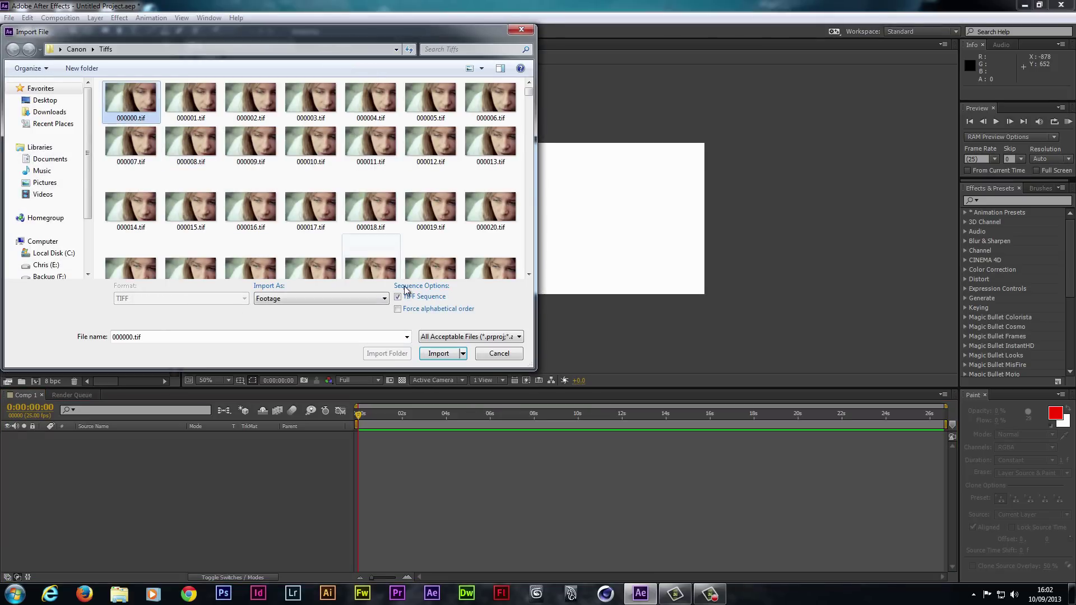
pyautogui.click(442, 353)
# Place the TIFF sequence in Comp 1 starting at 0 seconds and scrub through to check it
pyautogui.moveTo(50, 147); pyautogui.dragTo(424, 475)
pyautogui.moveTo(432, 438); pyautogui.dragTo(389, 432)
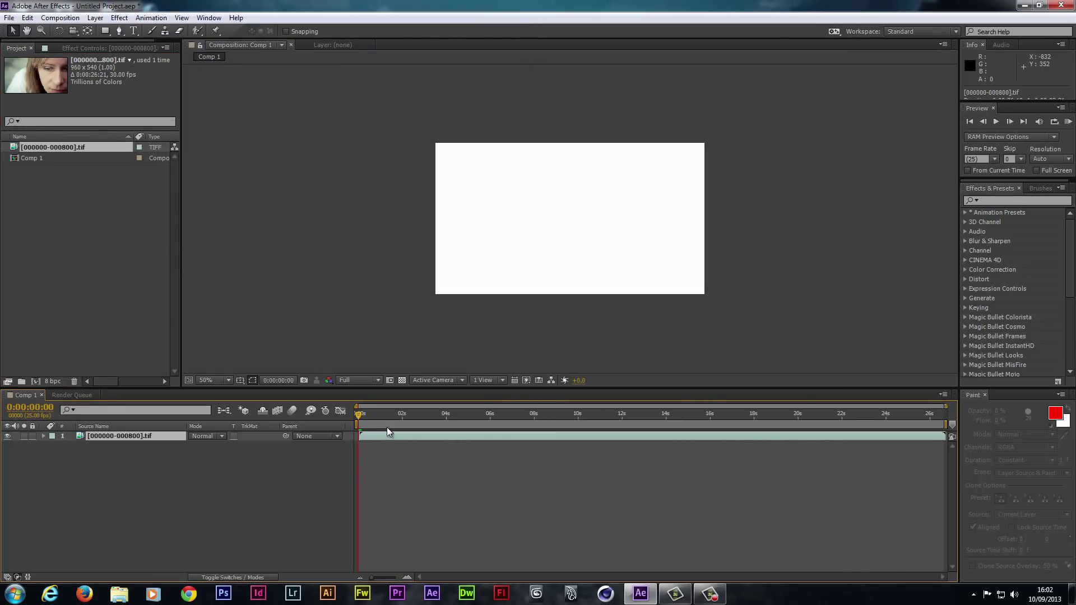
pyautogui.moveTo(359, 419); pyautogui.dragTo(830, 433)
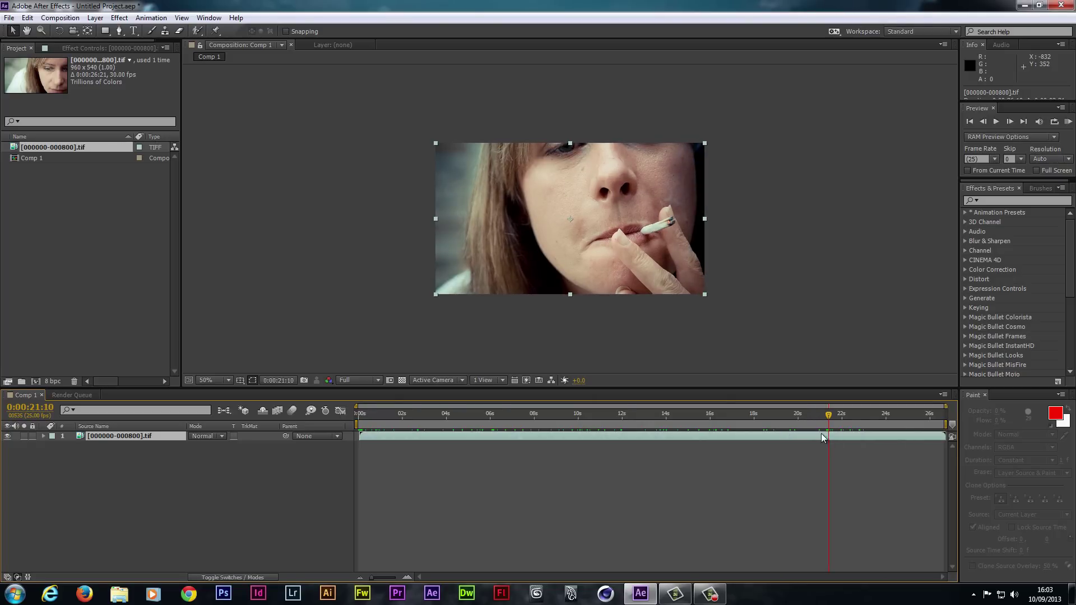
pyautogui.click(834, 418)
pyautogui.moveTo(835, 420); pyautogui.dragTo(712, 417)
pyautogui.moveTo(570, 419); pyautogui.dragTo(361, 443)
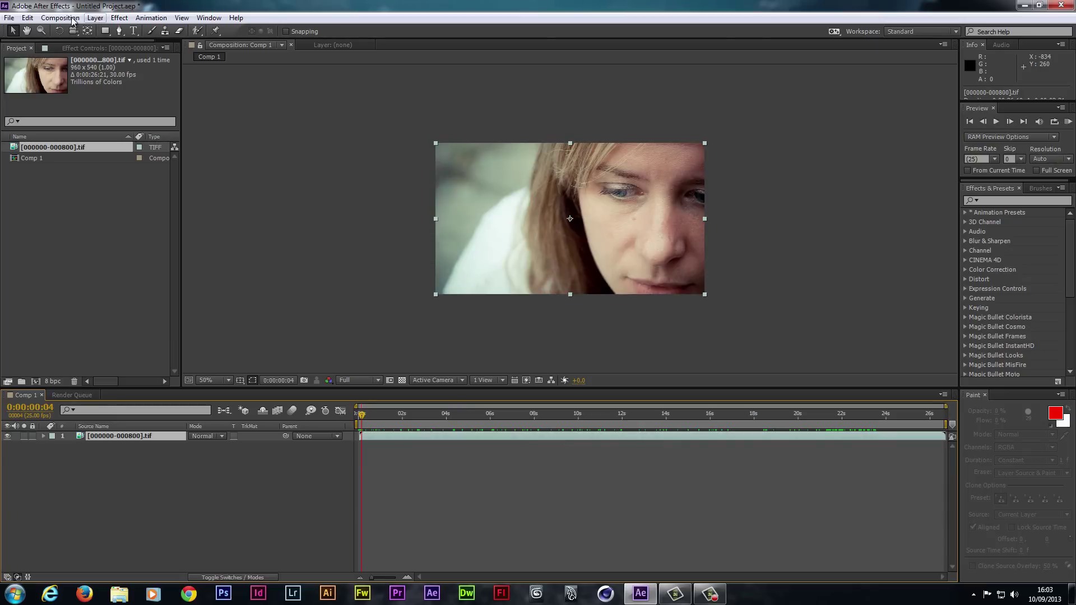
# Add Comp 1 to the render queue with H.264 as the output format
pyautogui.click(48, 21)
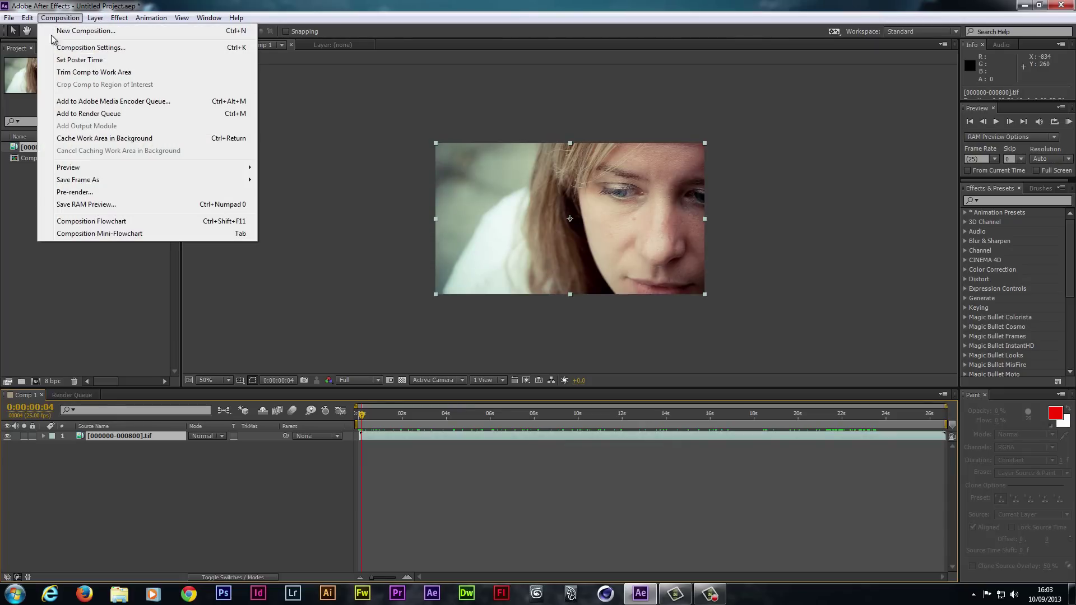
pyautogui.click(104, 114)
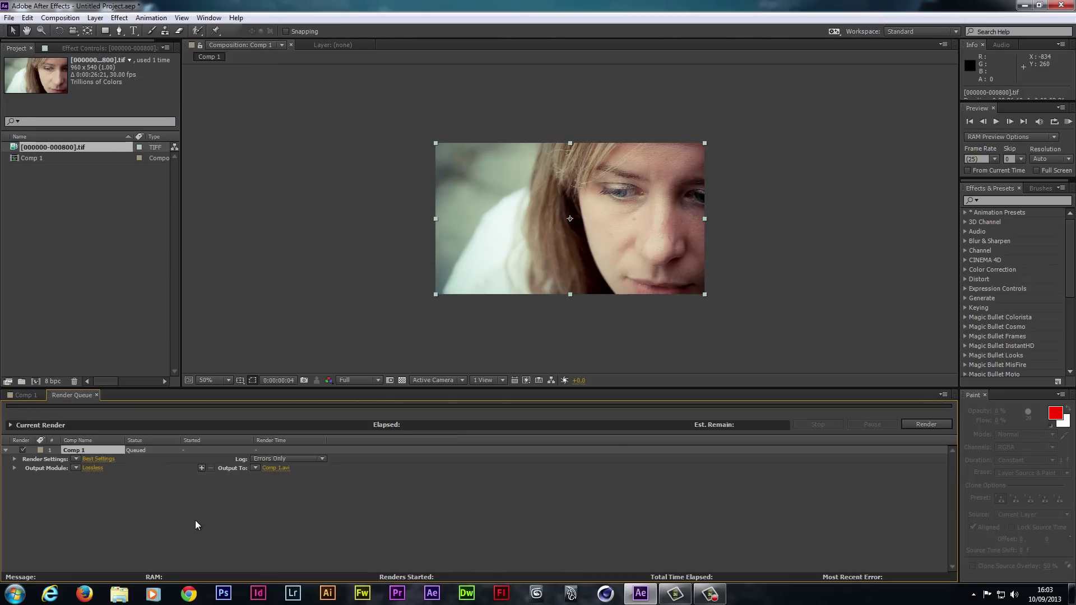
pyautogui.click(93, 469)
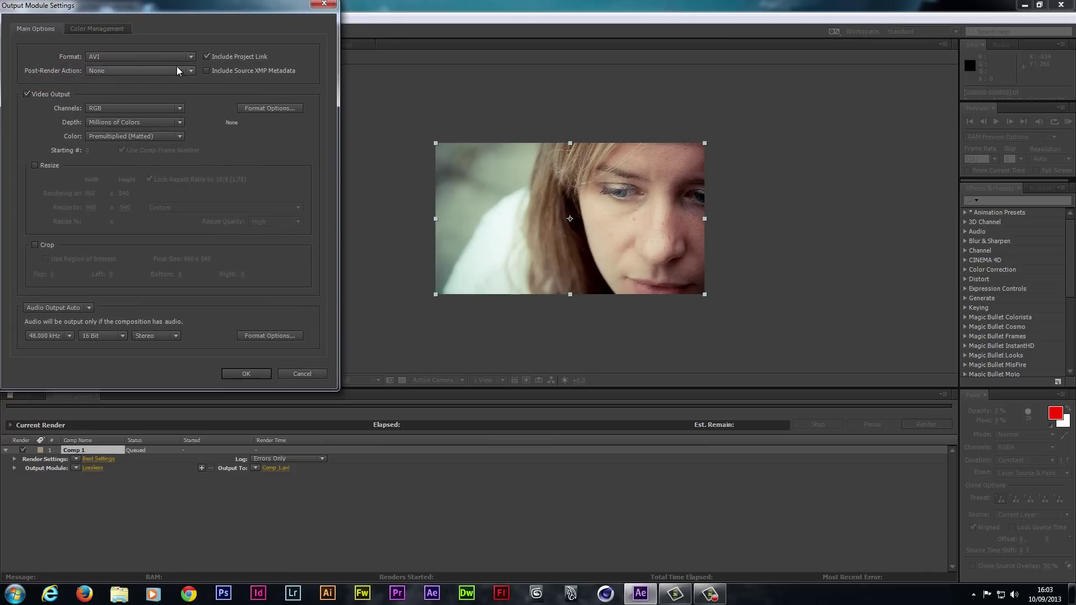
pyautogui.click(176, 57)
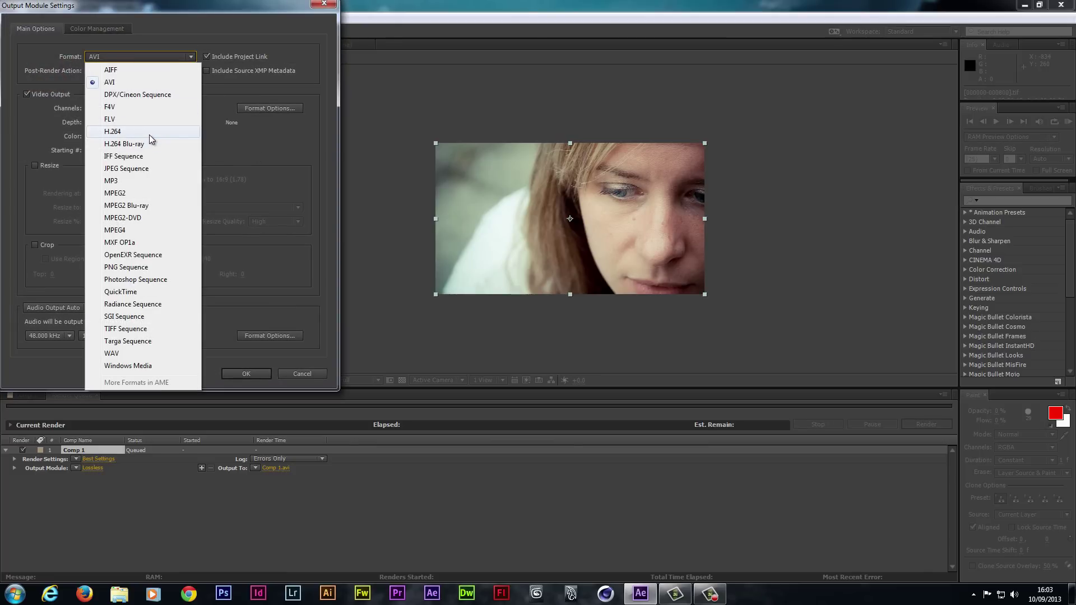
pyautogui.click(150, 133)
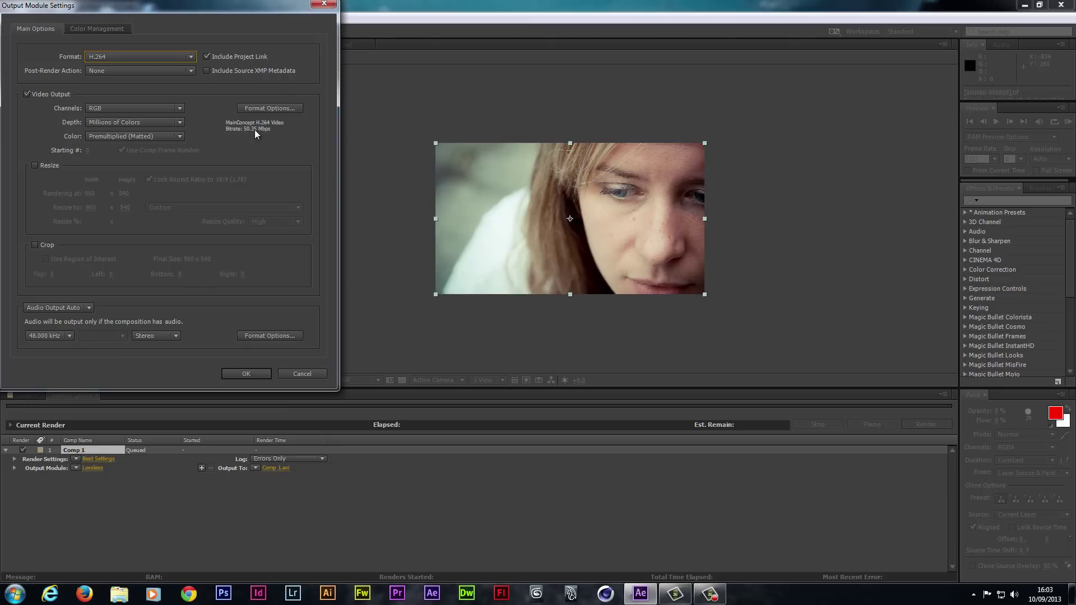
pyautogui.click(237, 374)
# Name the output file Comp 2.mp4 and start the render
pyautogui.click(276, 468)
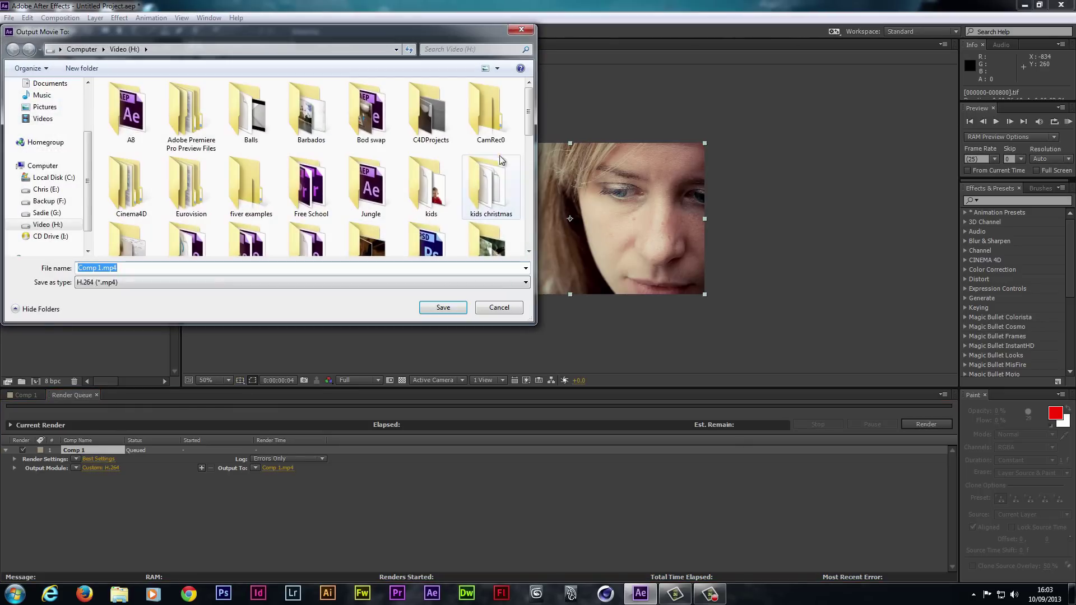
pyautogui.scroll(-3, 527, 146)
pyautogui.scroll(-3, 527, 146)
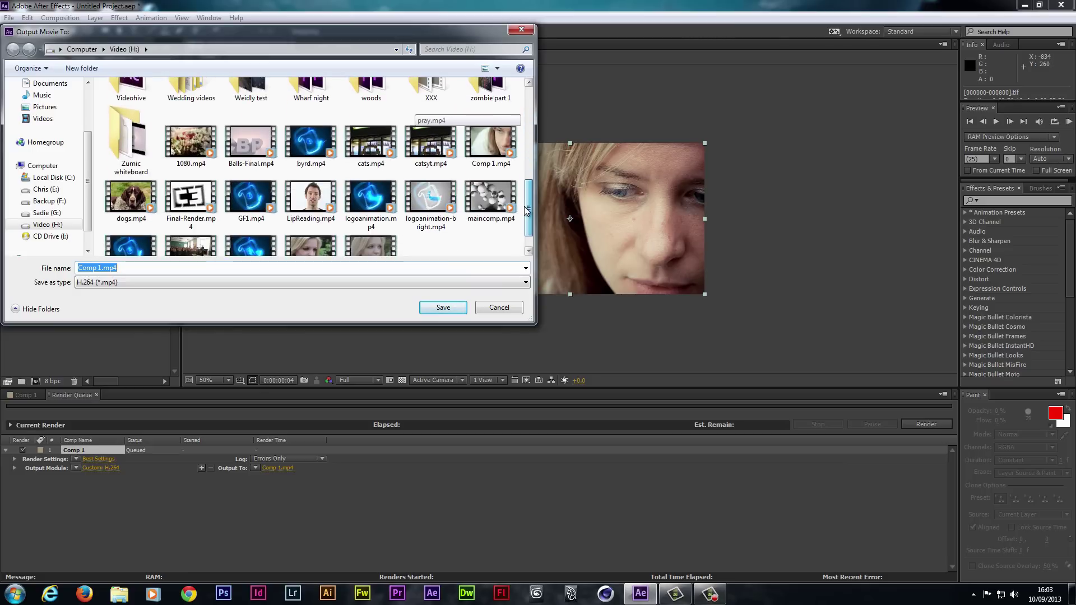
pyautogui.click(178, 270)
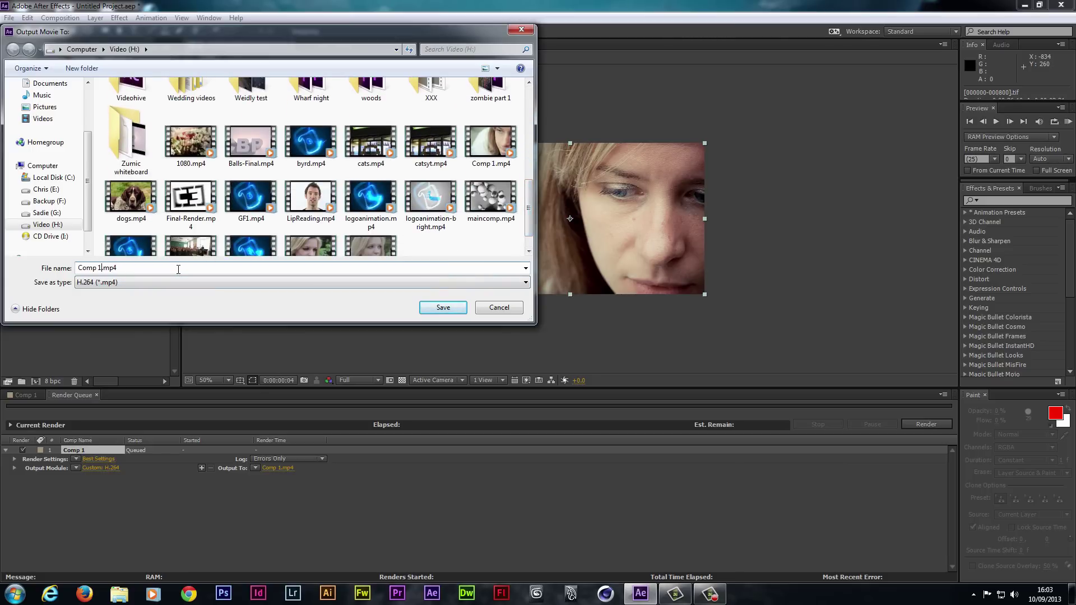
pyautogui.press('Return')
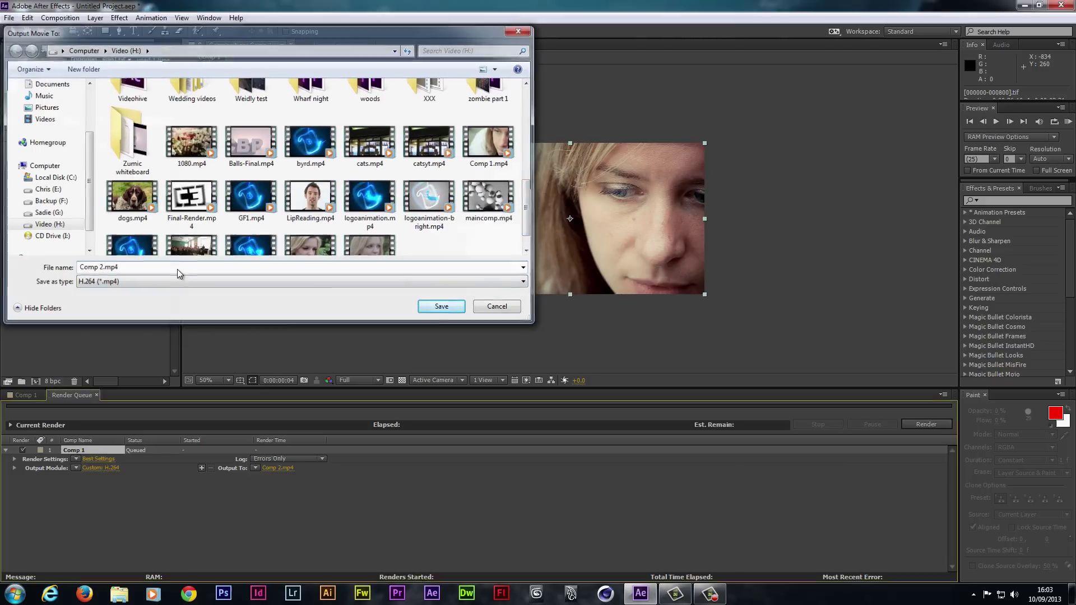
pyautogui.click(926, 424)
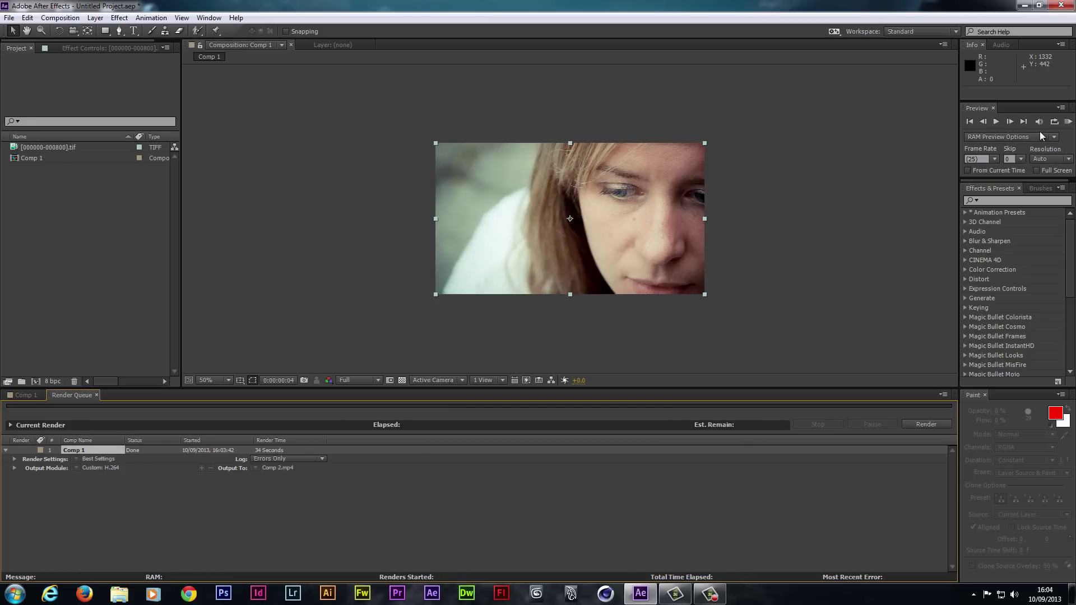
# Quit After Effects without saving and open the Videos library showing Comp 2.mp4
pyautogui.click(1063, 5)
pyautogui.click(548, 311)
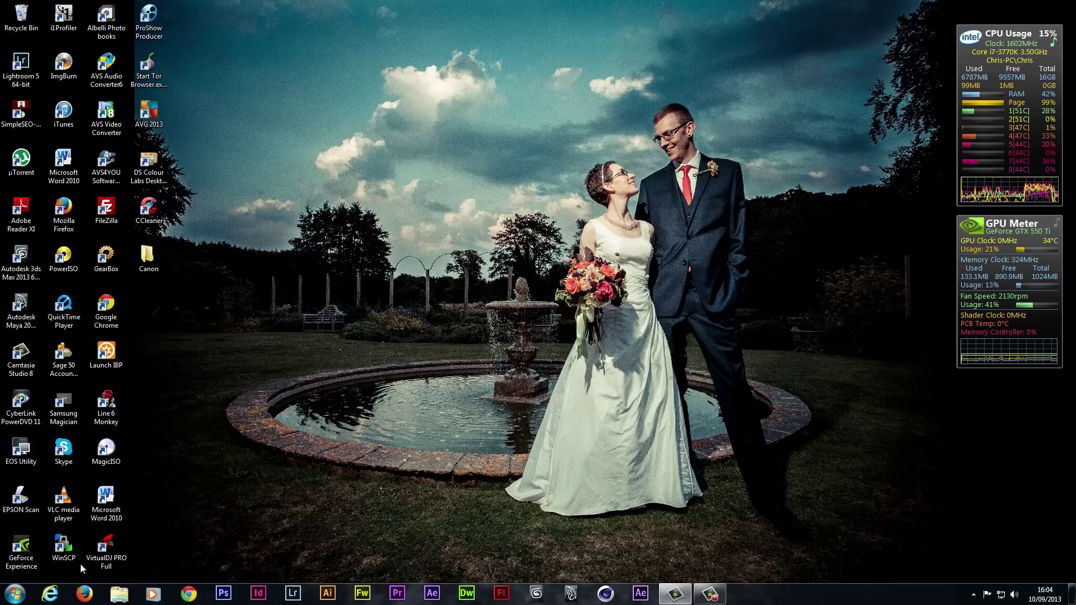
pyautogui.click(119, 594)
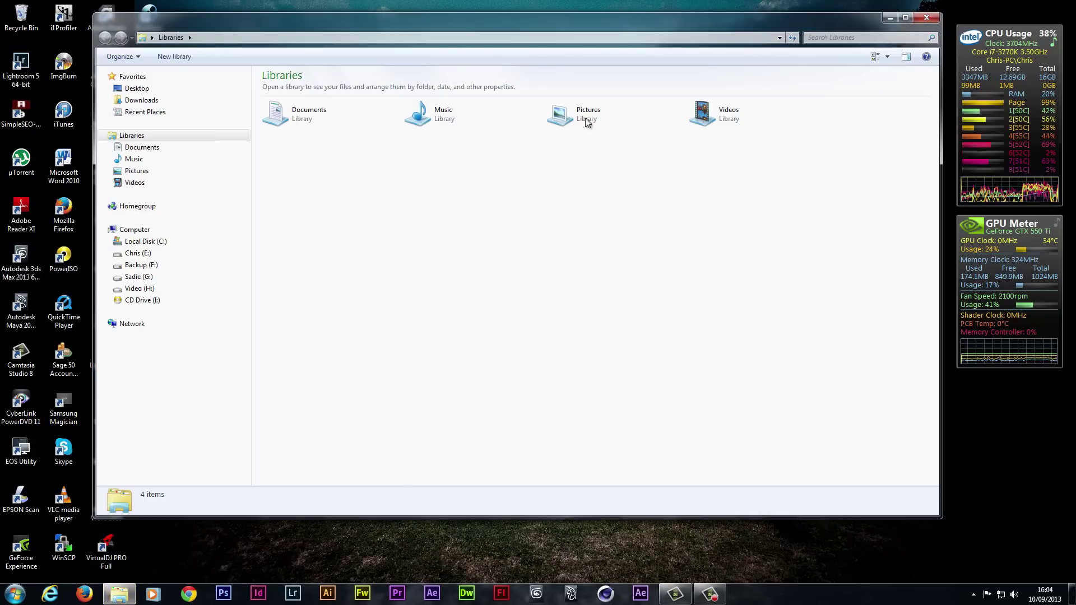
pyautogui.doubleClick(700, 115)
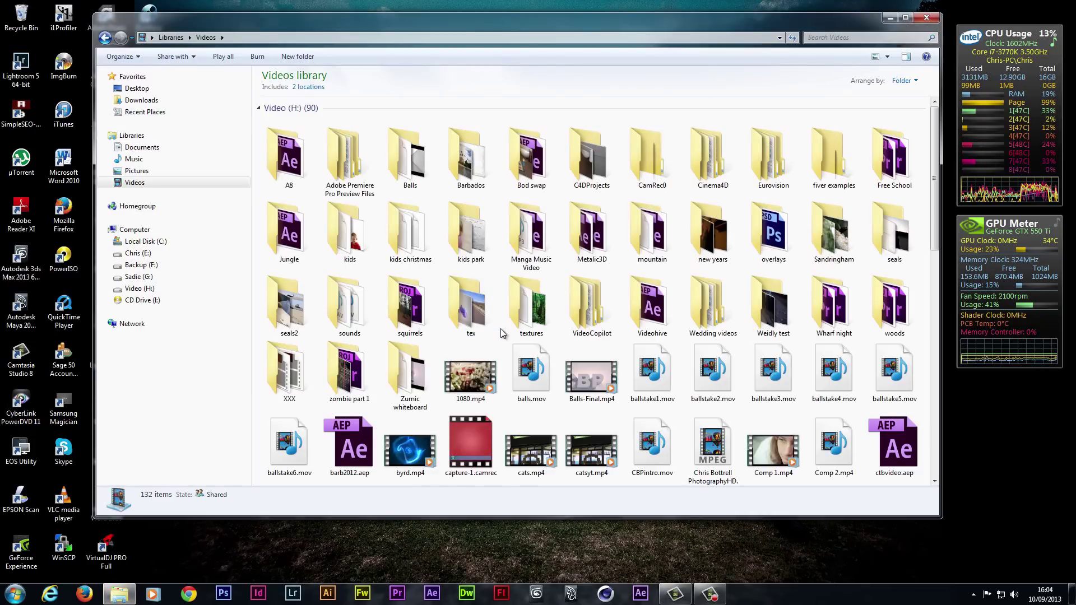
pyautogui.scroll(-2, 500, 328)
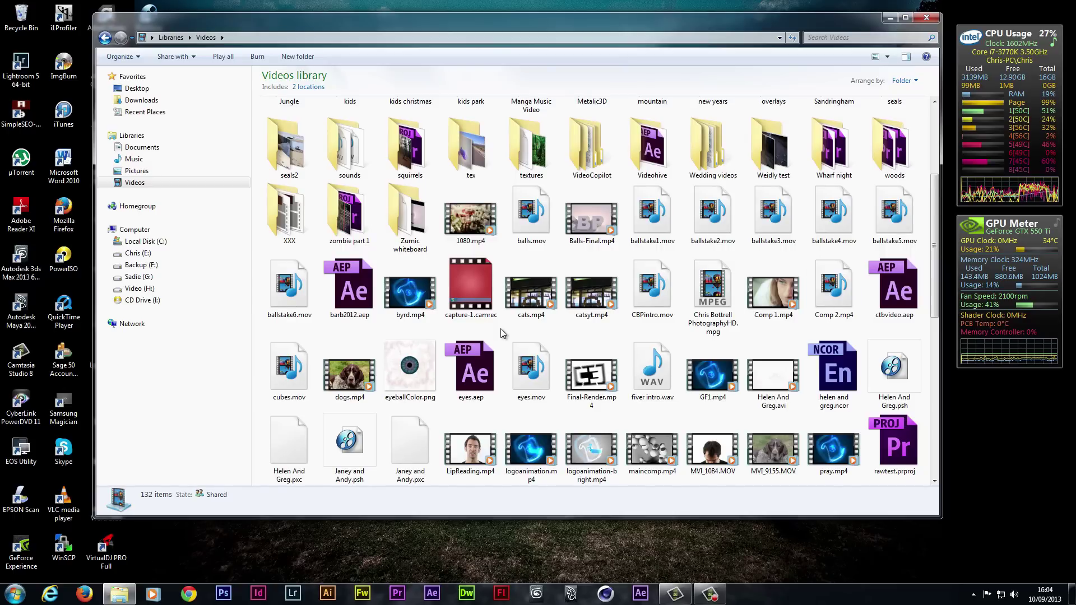